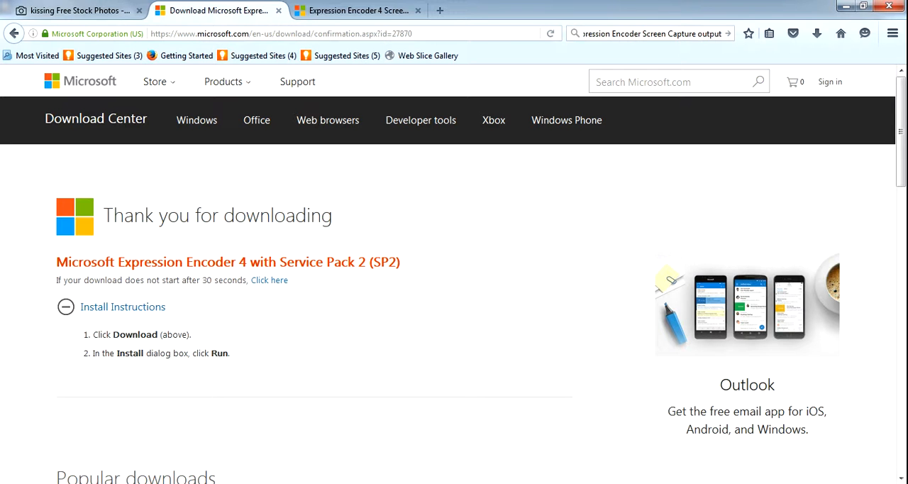
- Close the two Microsoft download tabs and switch to the blank LibreOffice Impress slide
click(278, 10)
click(310, 10)
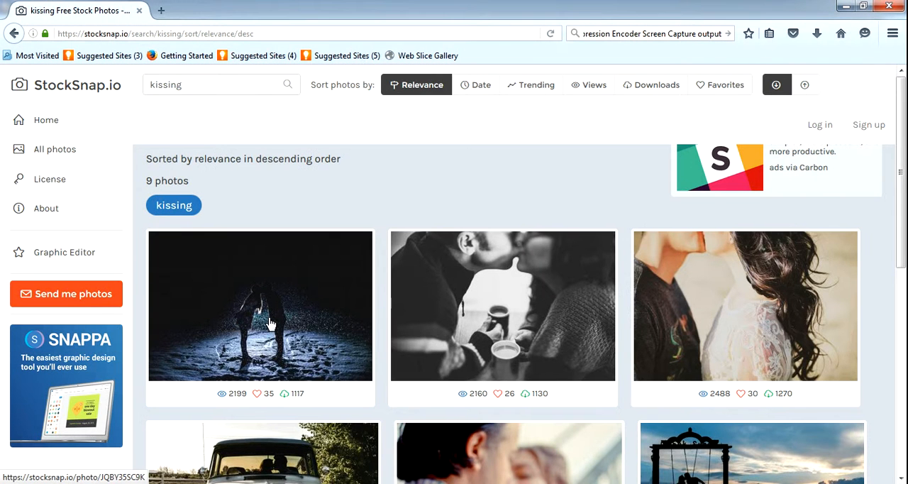
click(266, 483)
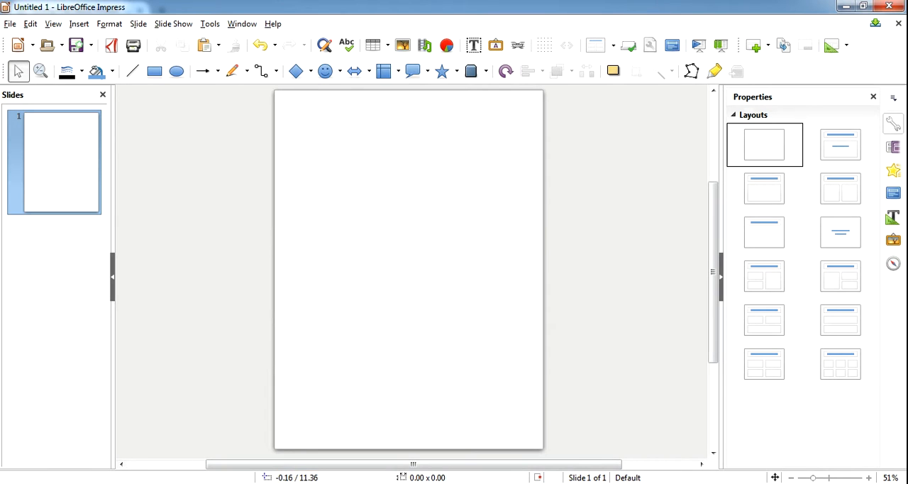
key(super)
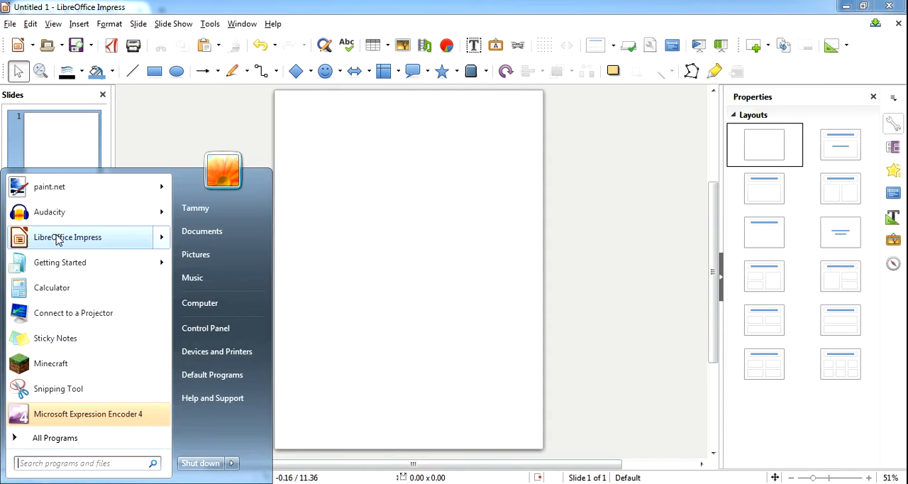
mouse_move(54, 267)
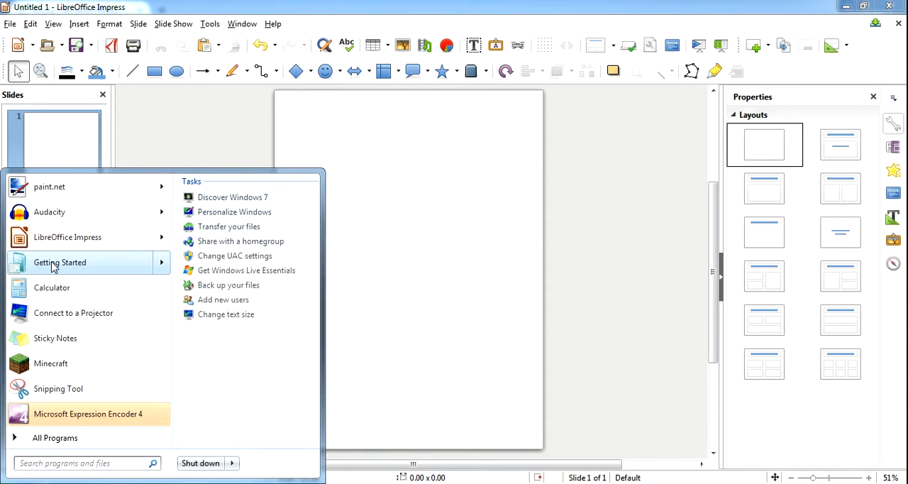
mouse_move(62, 234)
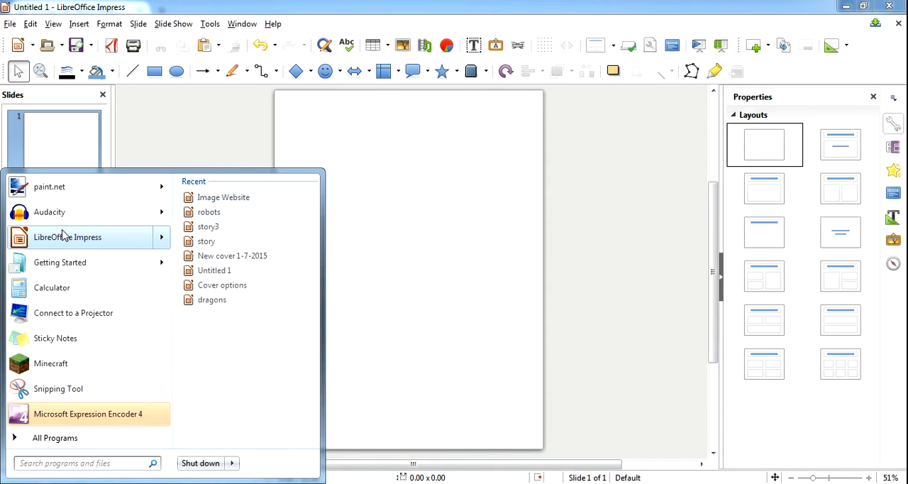
click(57, 439)
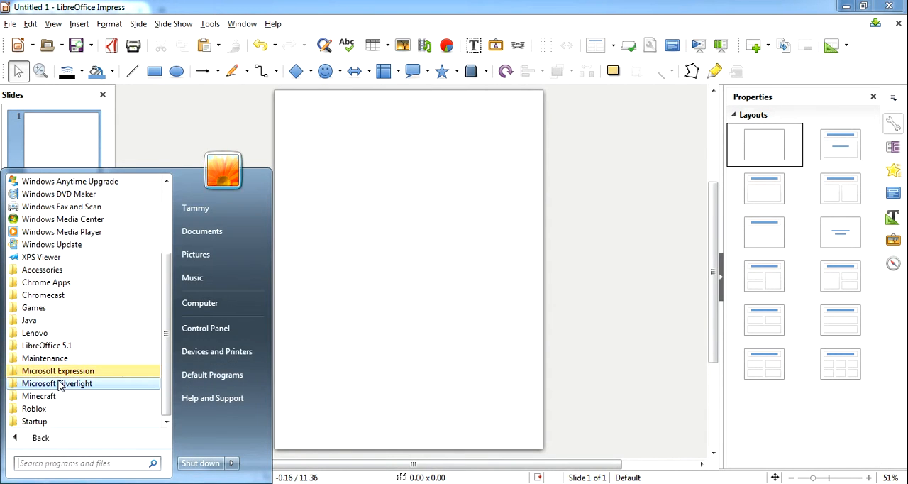
click(337, 300)
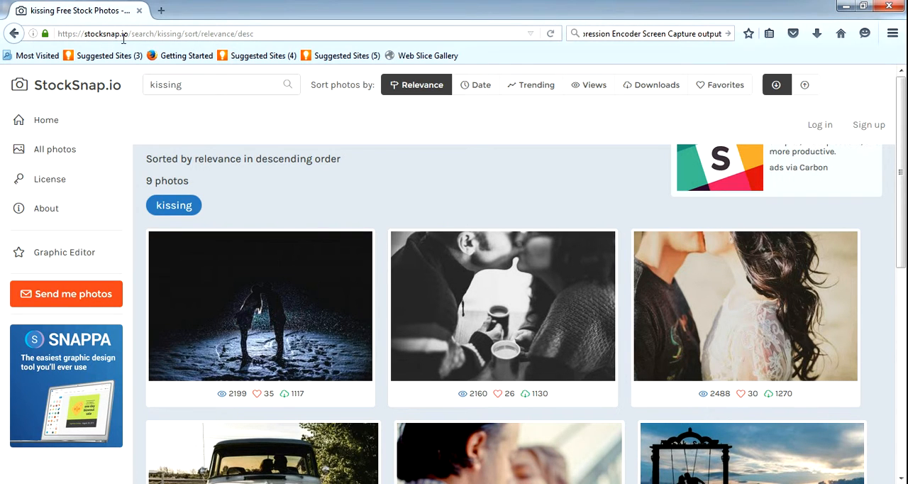
- Open a new browser tab ready for a web search
click(161, 10)
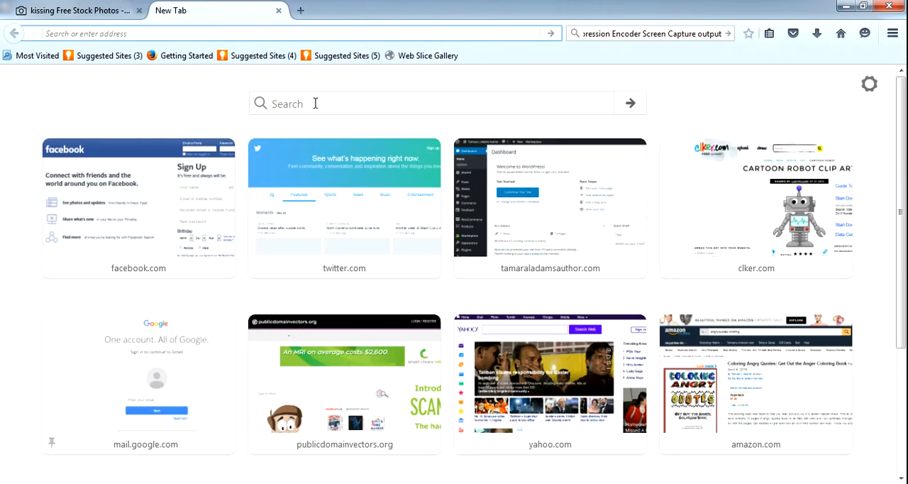
click(315, 104)
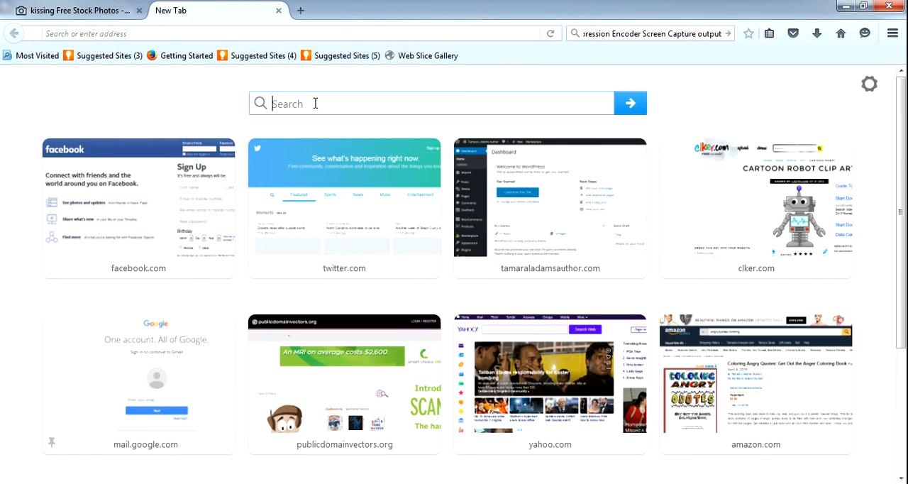
click(775, 36)
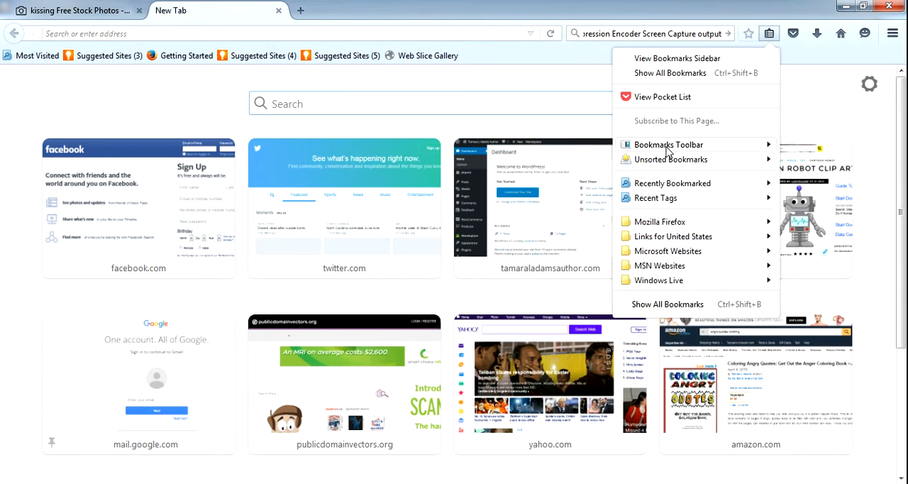
mouse_move(665, 167)
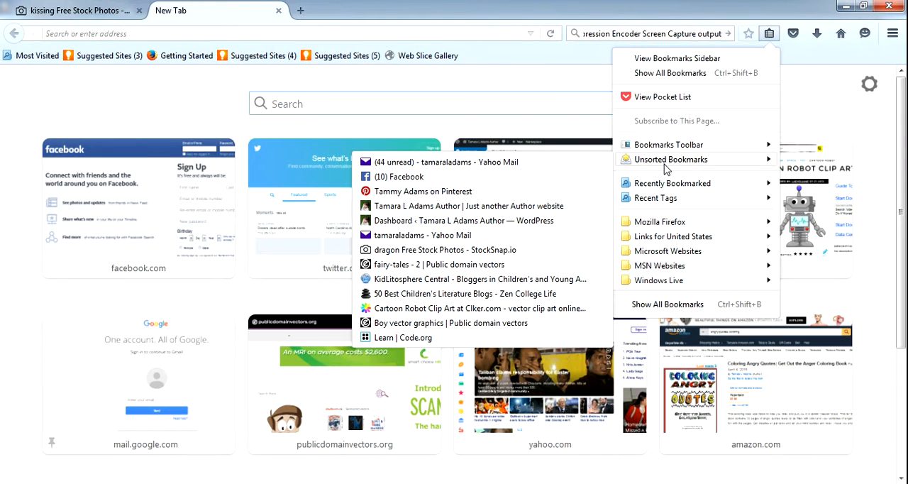
click(771, 35)
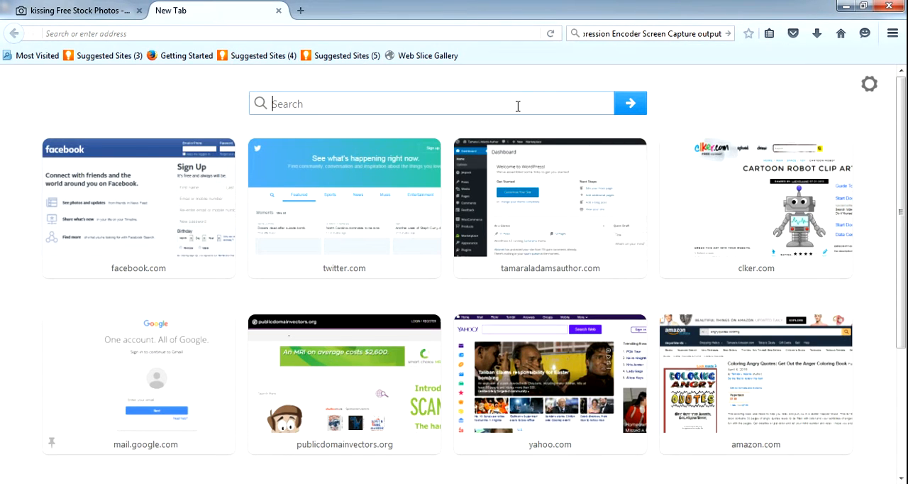
- Search the web for "pixabay" and open the official Pixabay site from the results
text(pixabay)
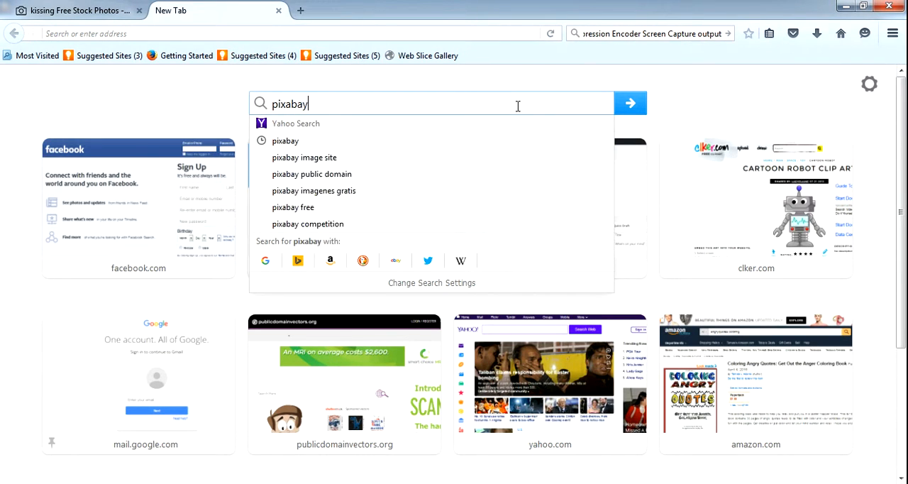
key(Return)
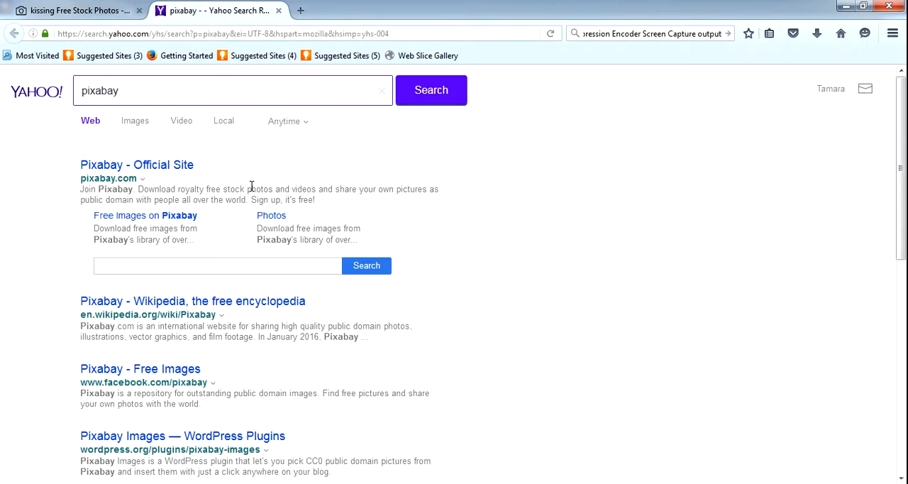
click(170, 166)
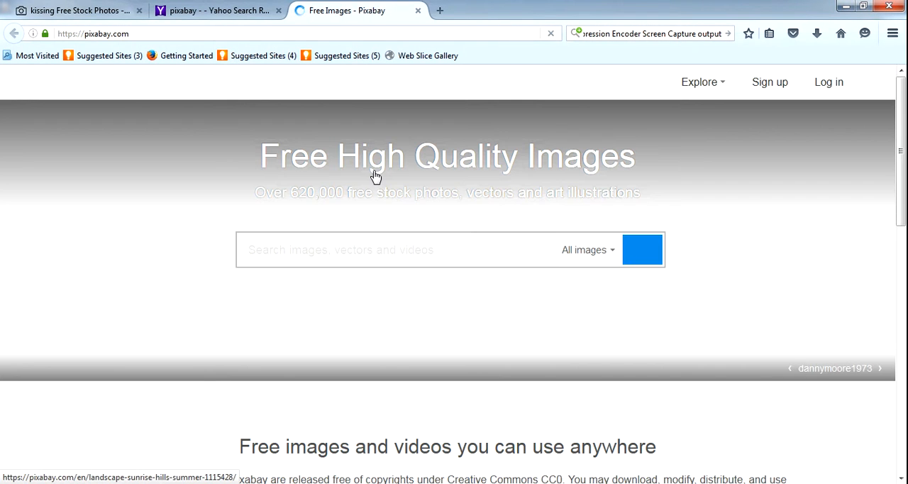
- Search Pixabay for "kissing" images and look through the results
click(391, 241)
text(kiss)
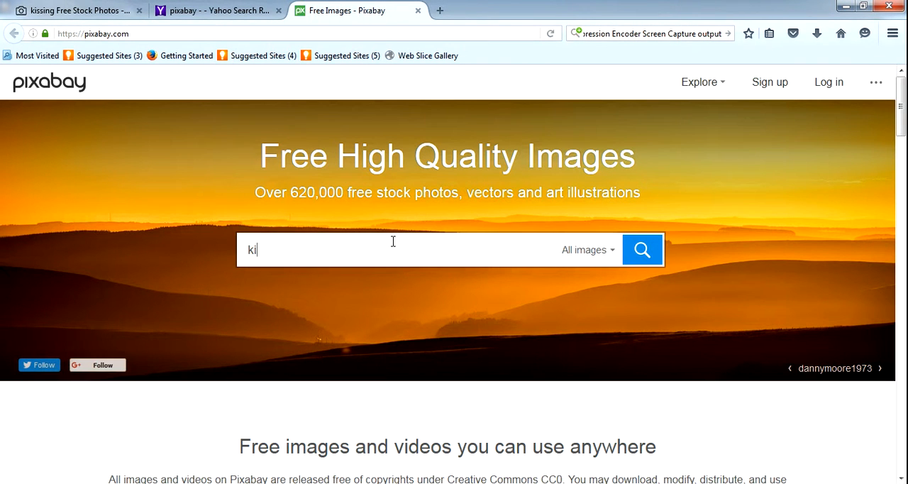
text(ing)
key(Return)
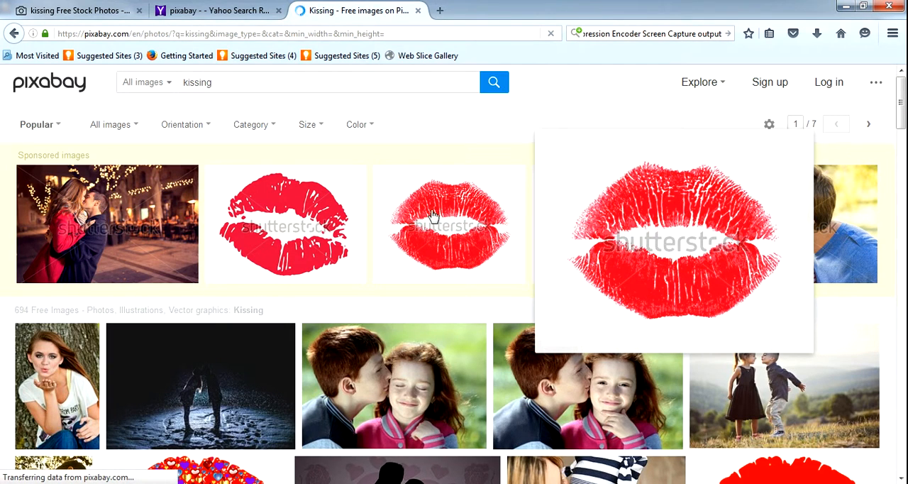
mouse_move(902, 103)
mouse_down()
mouse_move(903, 247)
mouse_move(902, 85)
mouse_move(902, 116)
mouse_up()
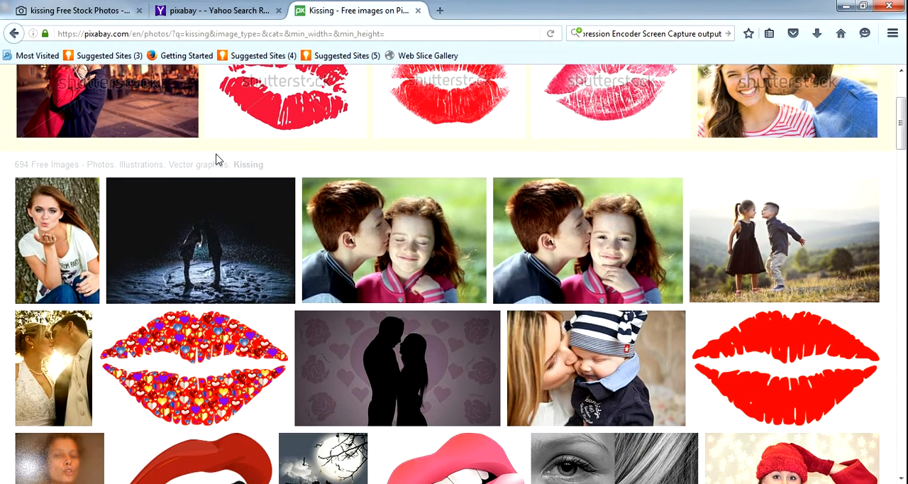
- Return to the StockSnap kissing results and open the dark photo of the couple standing in the snow
click(113, 14)
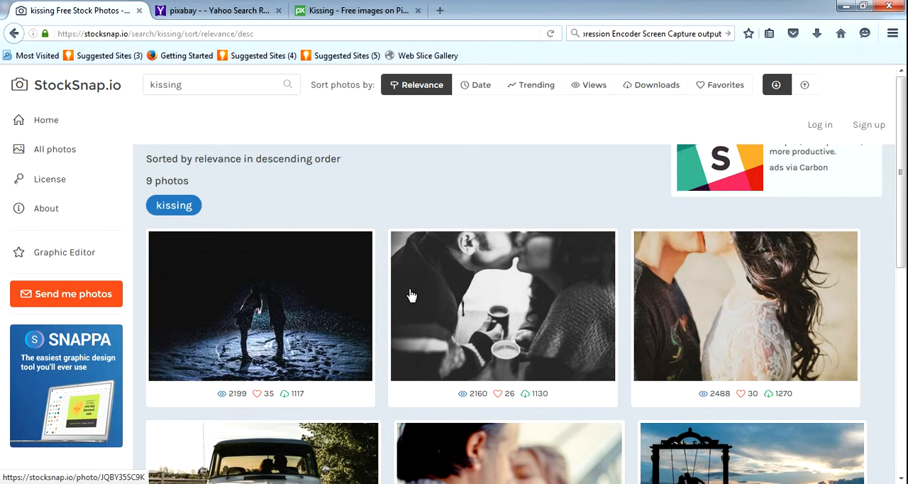
mouse_move(902, 163)
mouse_down()
mouse_move(905, 401)
mouse_move(896, 160)
mouse_up()
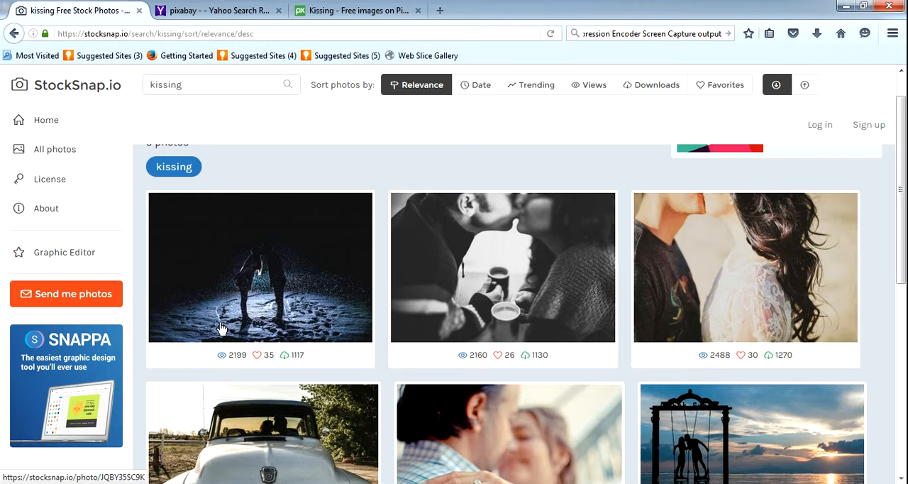
click(282, 302)
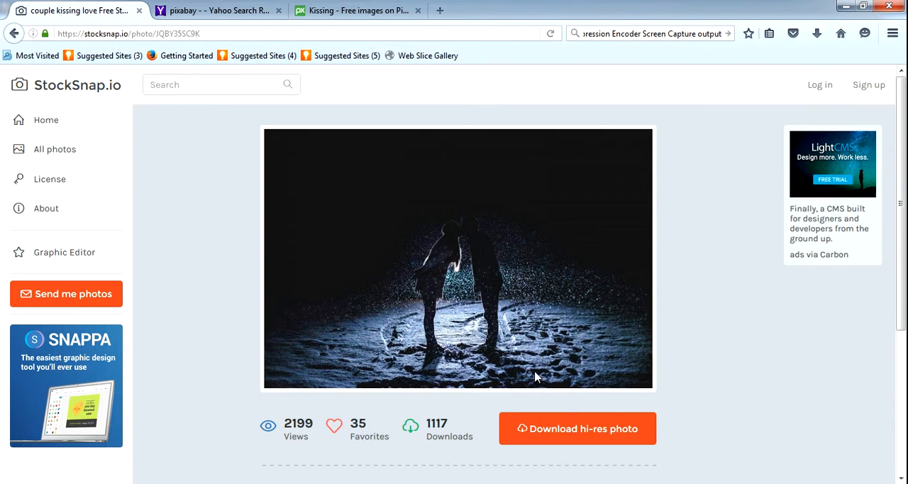
right_click(441, 266)
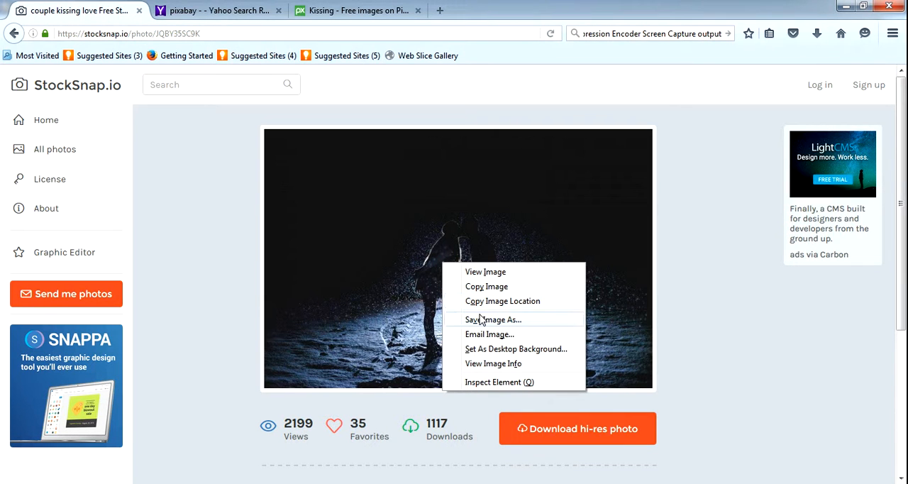
click(474, 286)
click(328, 483)
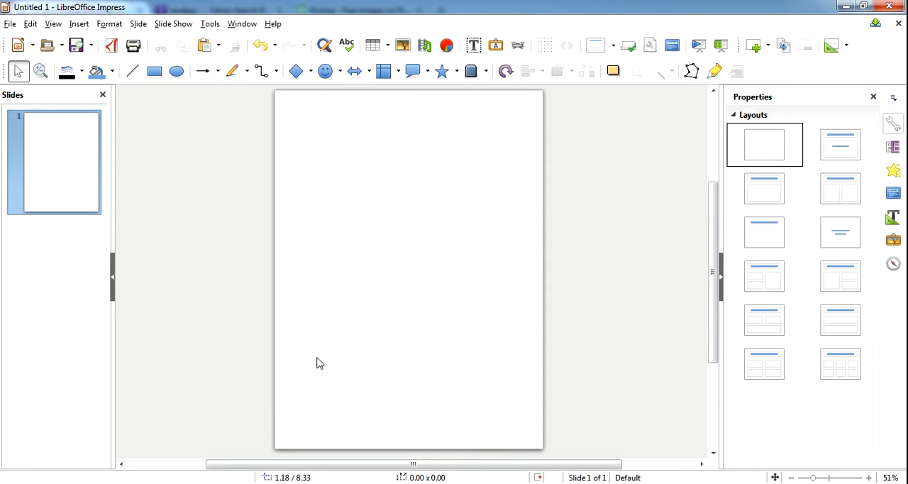
click(272, 483)
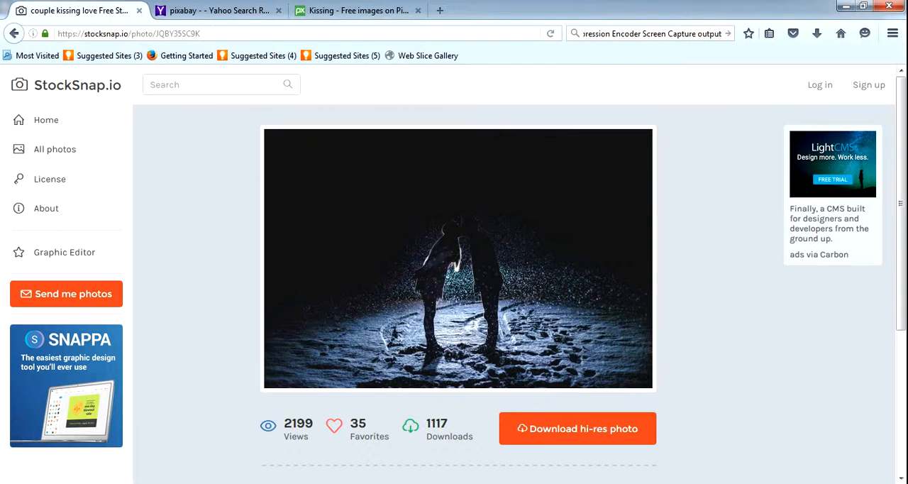
- Copy the couple photo from StockSnap, paste it onto the blank Impress slide and align it with the slide's top edge
right_click(451, 257)
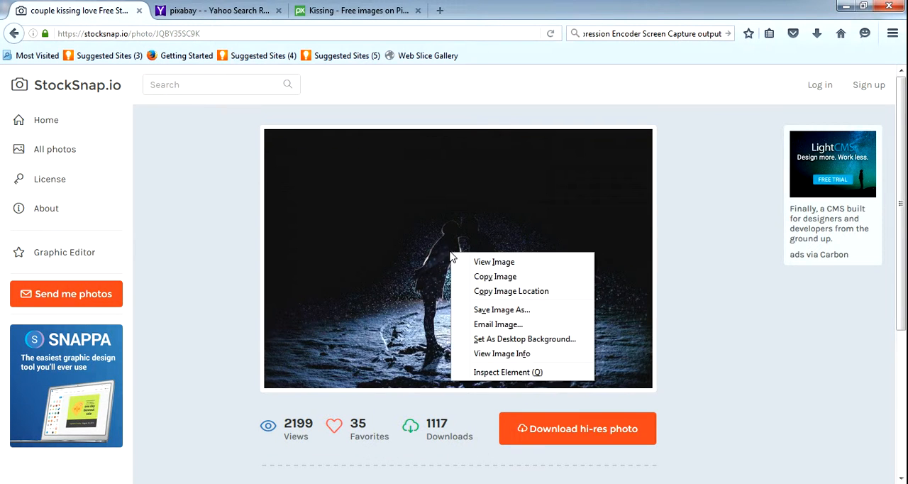
click(495, 276)
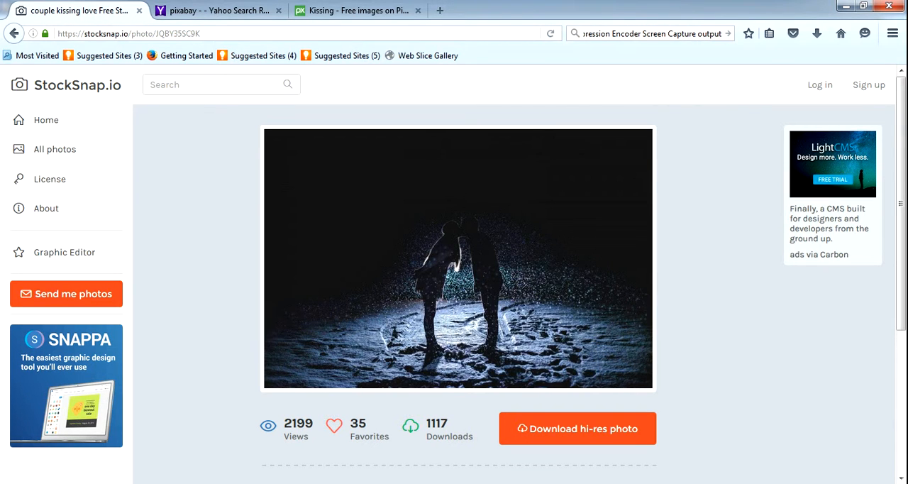
key(alt+Tab)
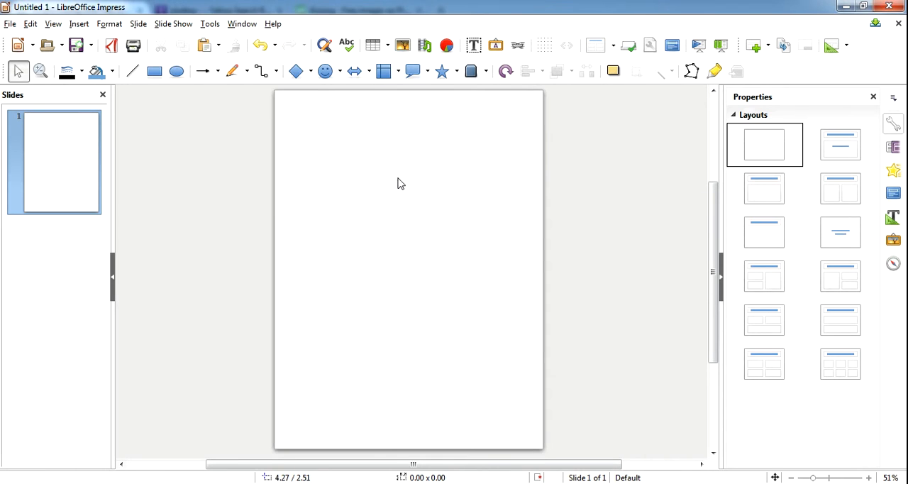
right_click(374, 223)
click(402, 258)
drag(403, 258, 389, 183)
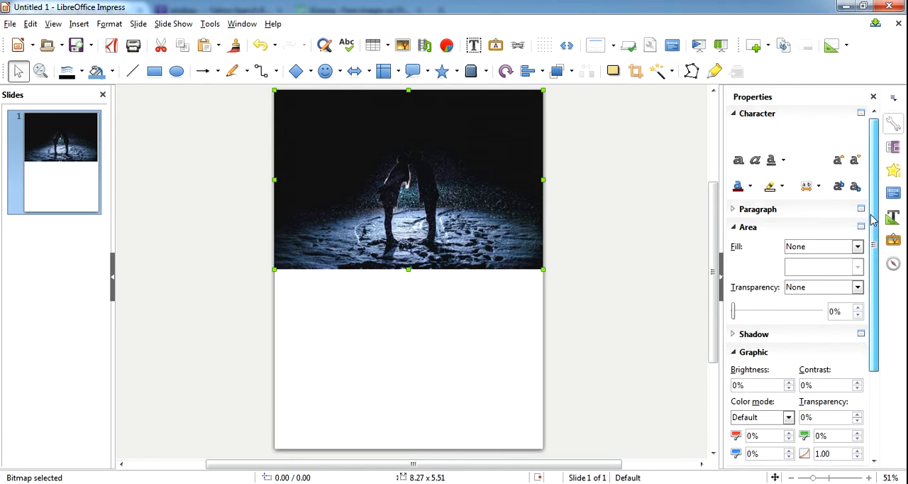
- Crop the upper edge of the couple photo to a height of about 4.51 and move it back to the slide's top edge
scroll(871, 223, down, 2)
double_click(382, 173)
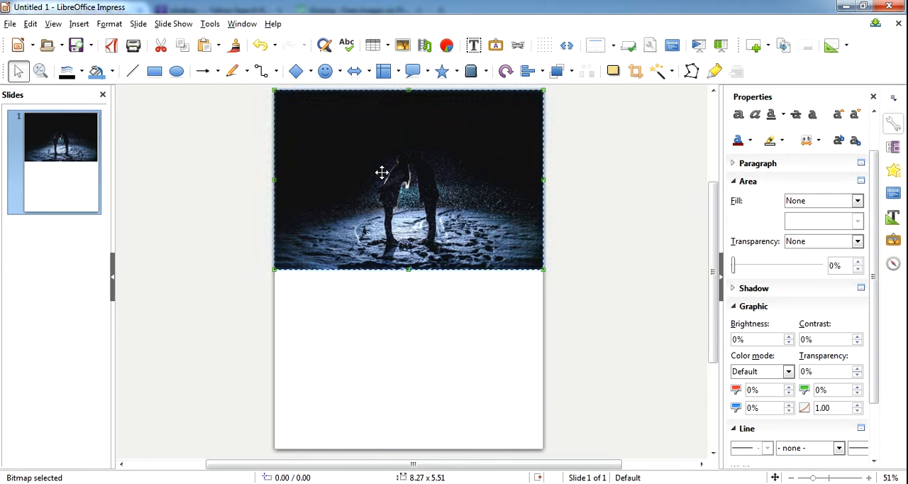
click(382, 172)
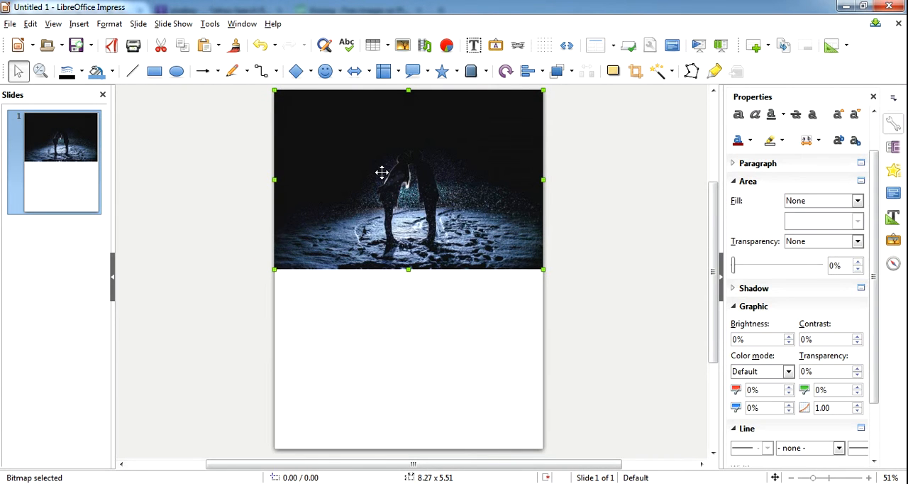
right_click(383, 175)
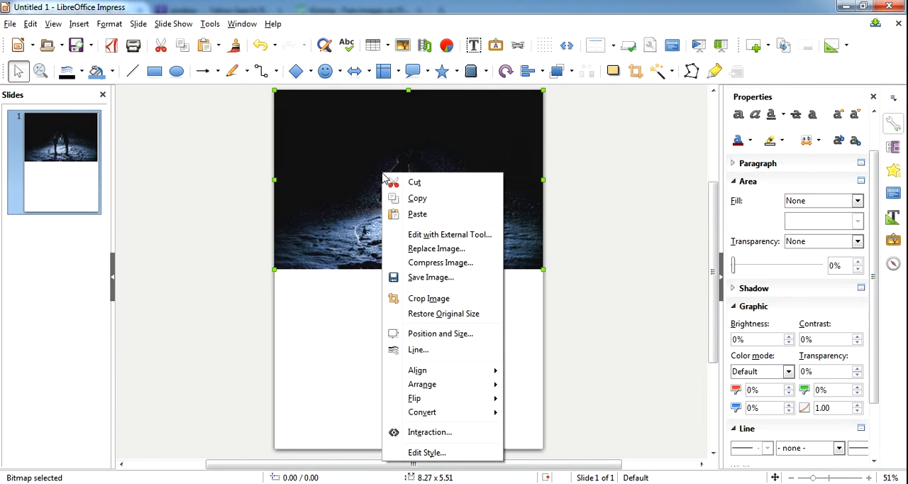
click(417, 301)
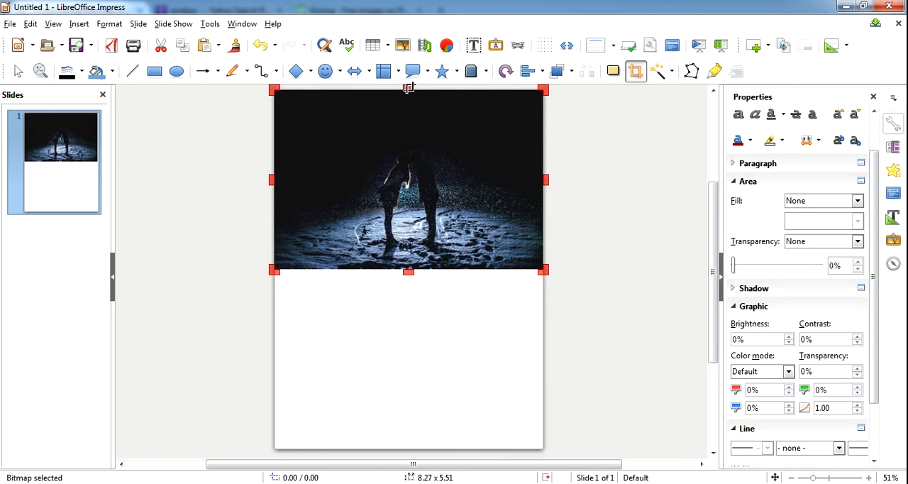
drag(408, 88, 409, 122)
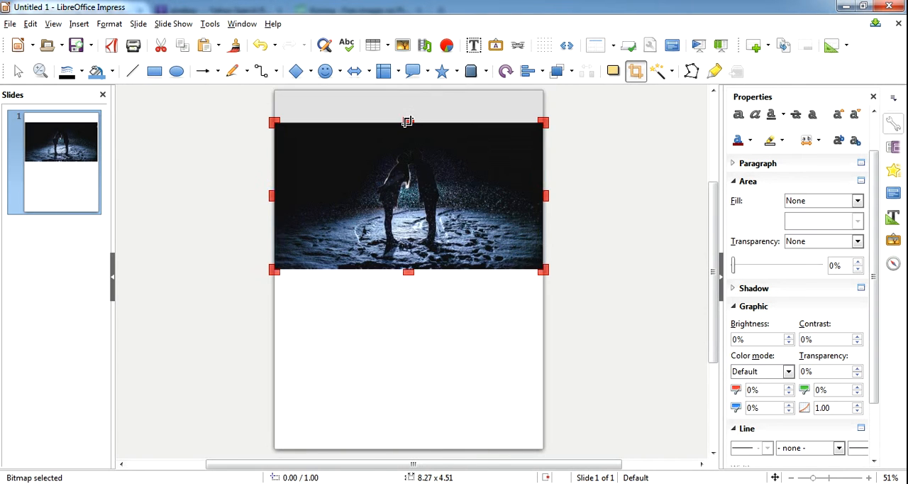
drag(411, 153, 413, 126)
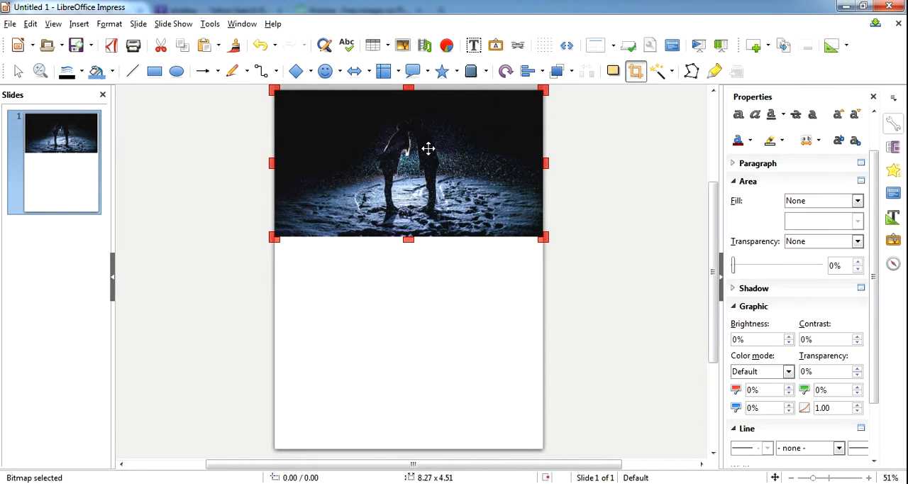
- End the cropping of the couple photo and deselect it
right_click(429, 148)
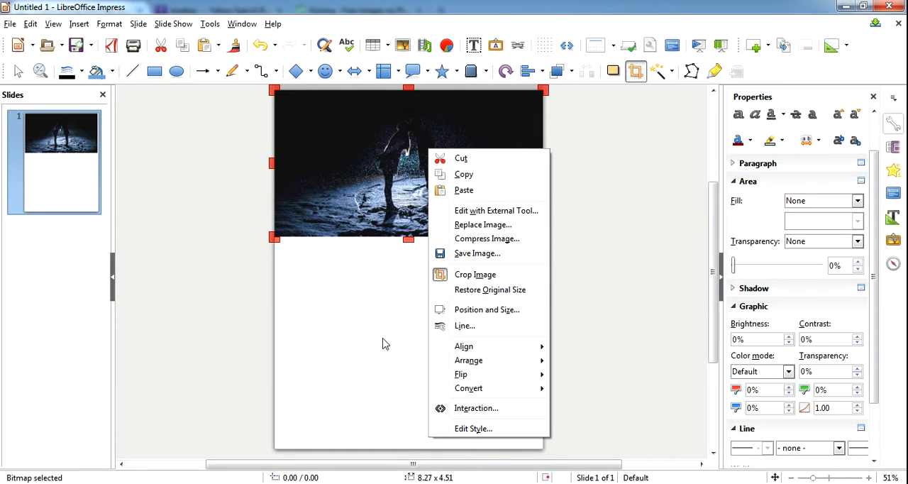
key(Escape)
click(402, 304)
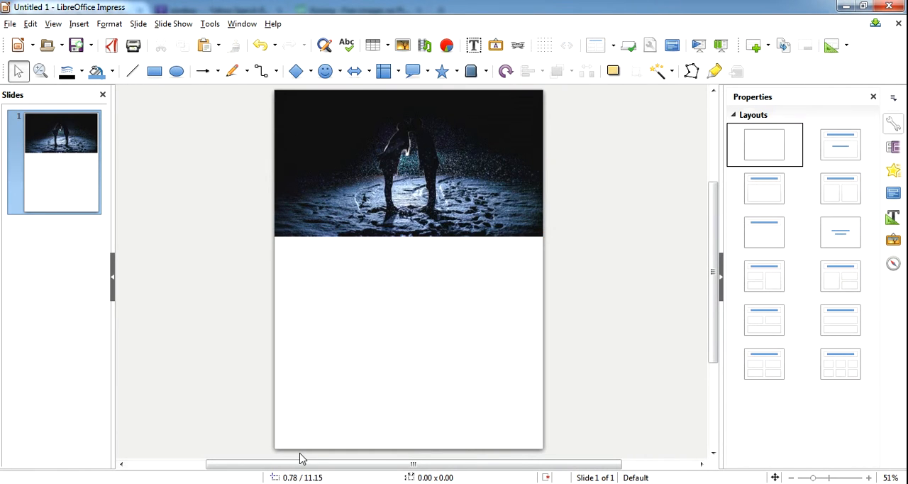
- Switch to the browser, search StockSnap for "girl" and open the photo of the girl sitting on a rock above the forest
click(223, 483)
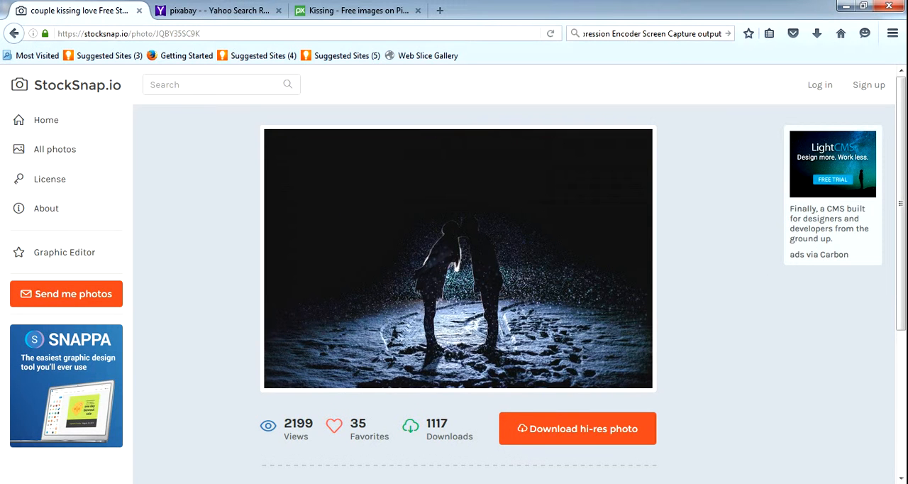
click(173, 86)
text(girl)
key(Return)
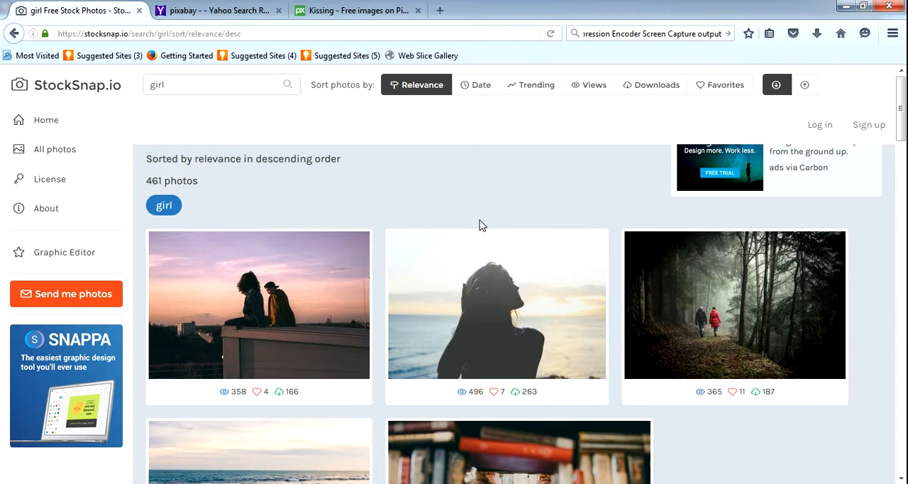
drag(901, 98, 901, 158)
click(269, 321)
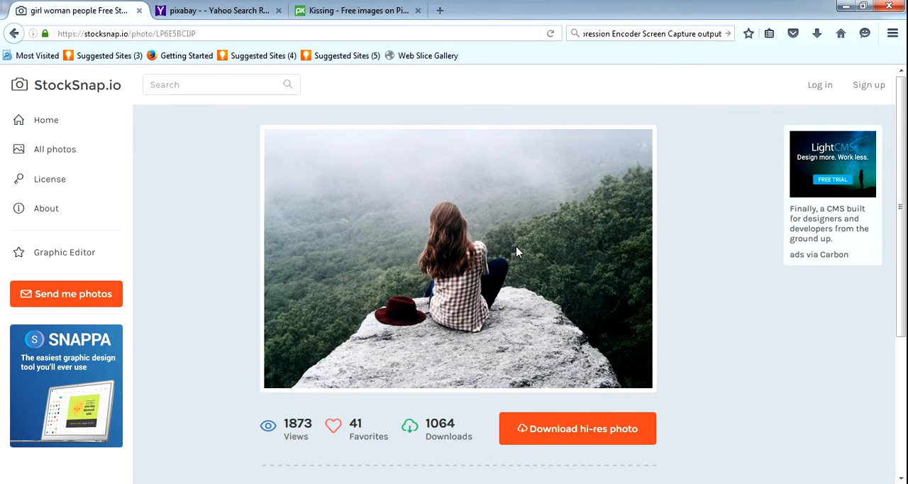
- Copy the girl photo from StockSnap, paste it onto the Impress slide and align it with the slide's bottom edge
right_click(517, 252)
click(565, 276)
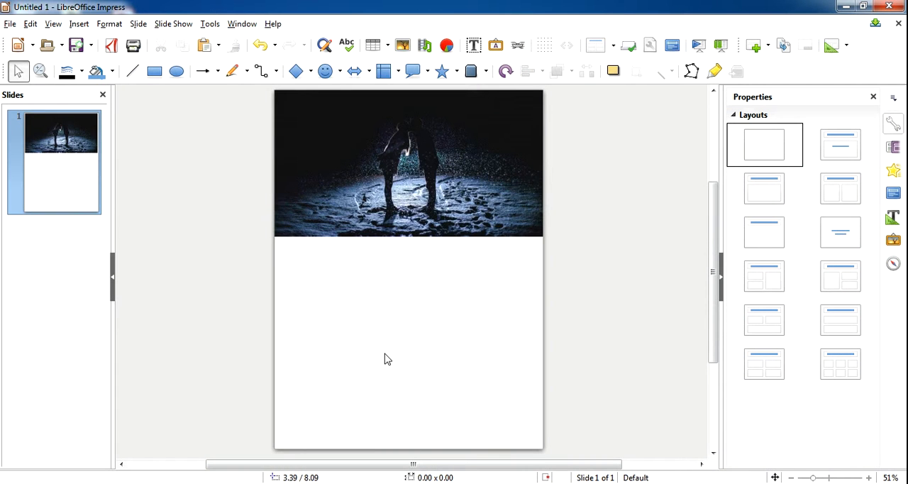
right_click(384, 358)
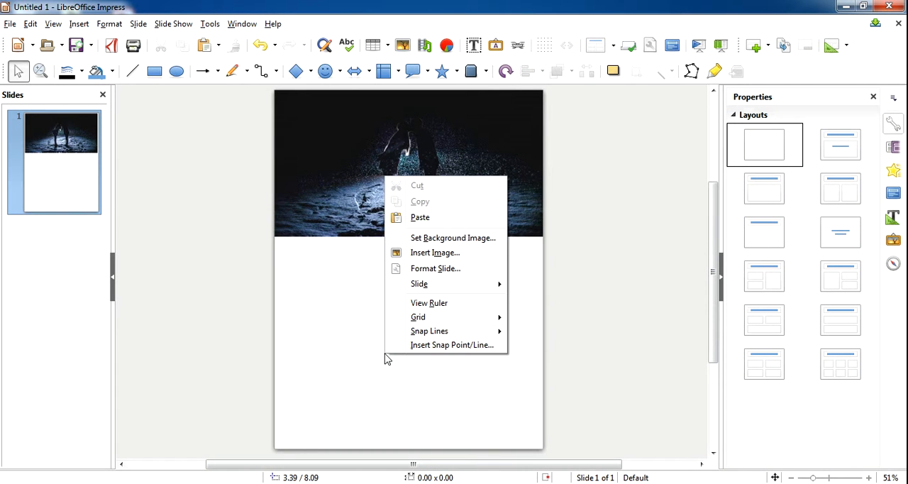
click(420, 217)
drag(406, 285, 400, 376)
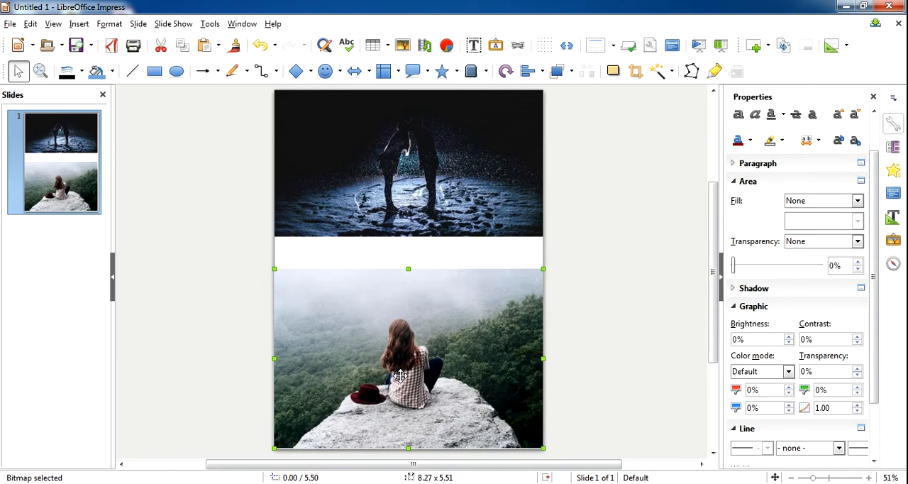
- Crop the lower edge of the girl photo to a height of about 4.50 and move it back to the slide's bottom edge
right_click(400, 376)
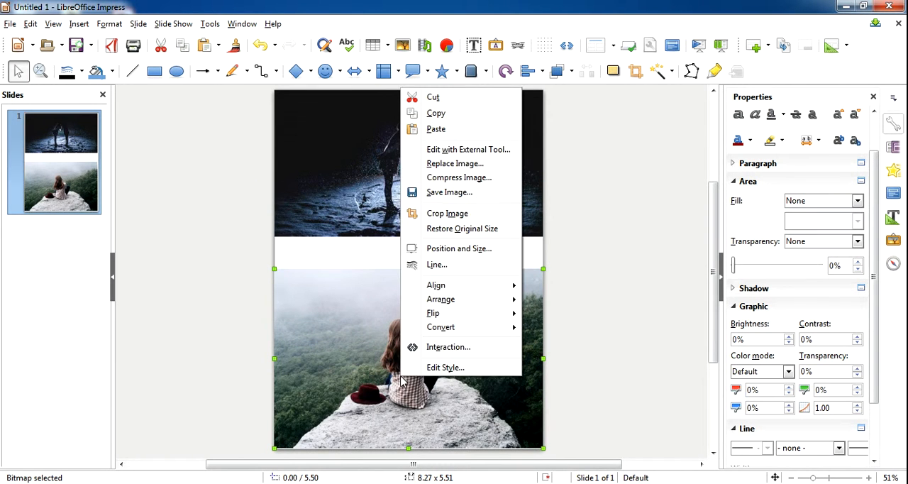
click(435, 213)
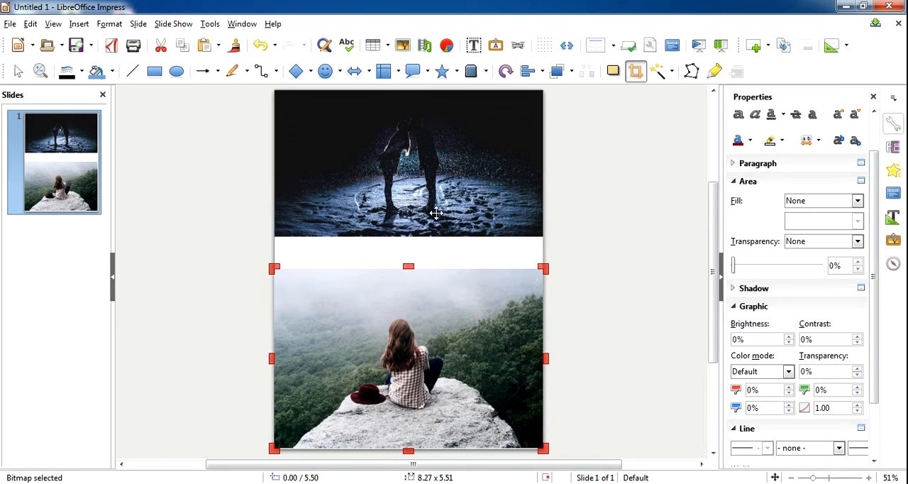
drag(408, 449, 410, 416)
click(607, 348)
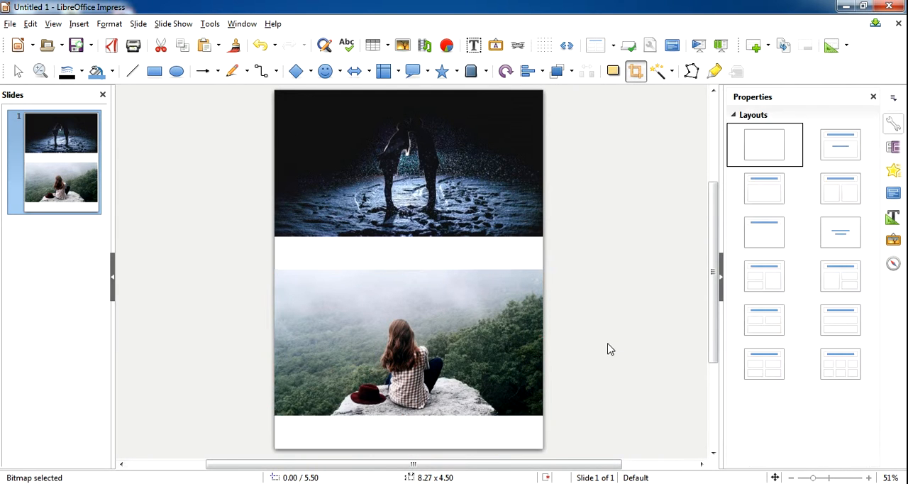
drag(459, 329, 459, 363)
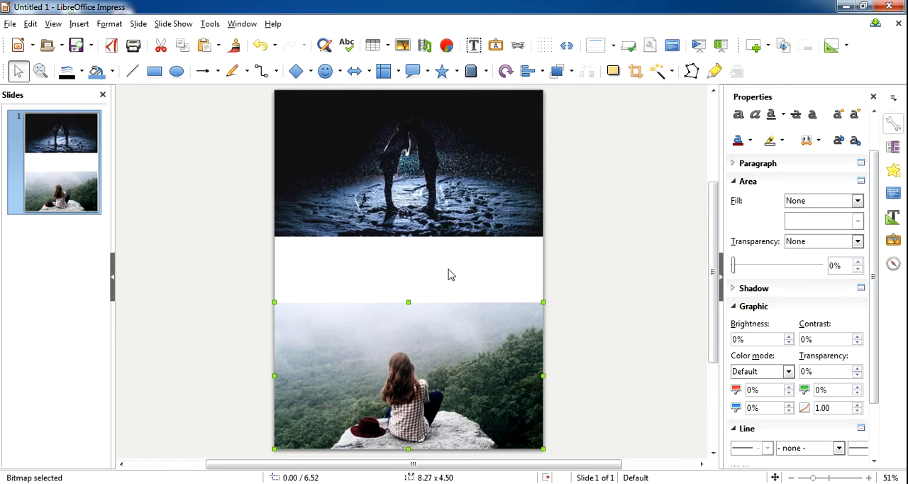
- Return to StockSnap in the browser, search for "couple" and look through the photo results
key(alt+Tab)
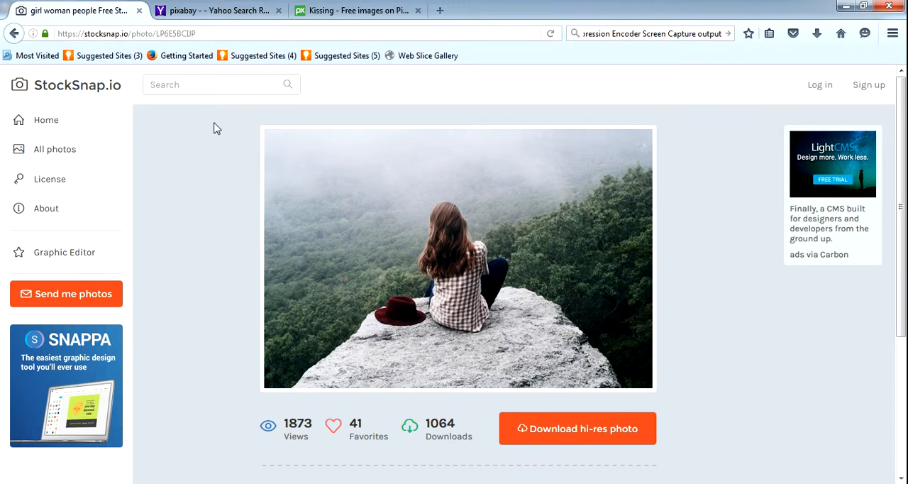
key(alt+Left)
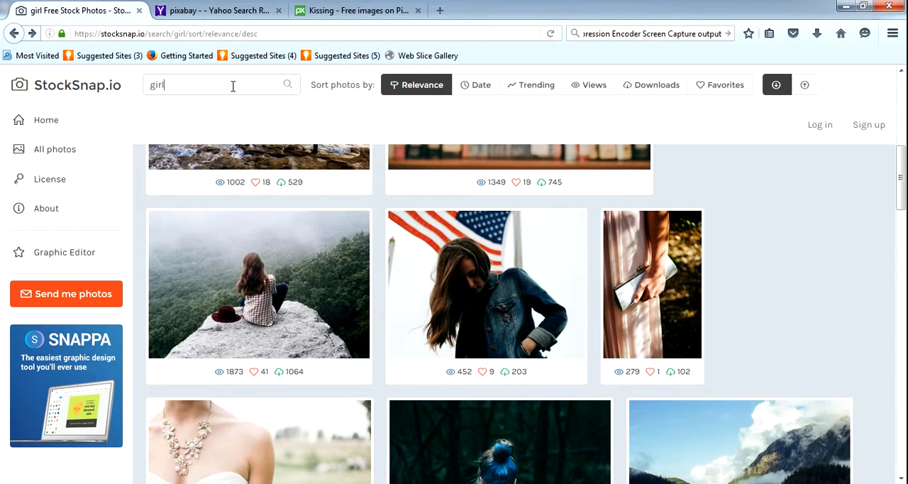
click(293, 93)
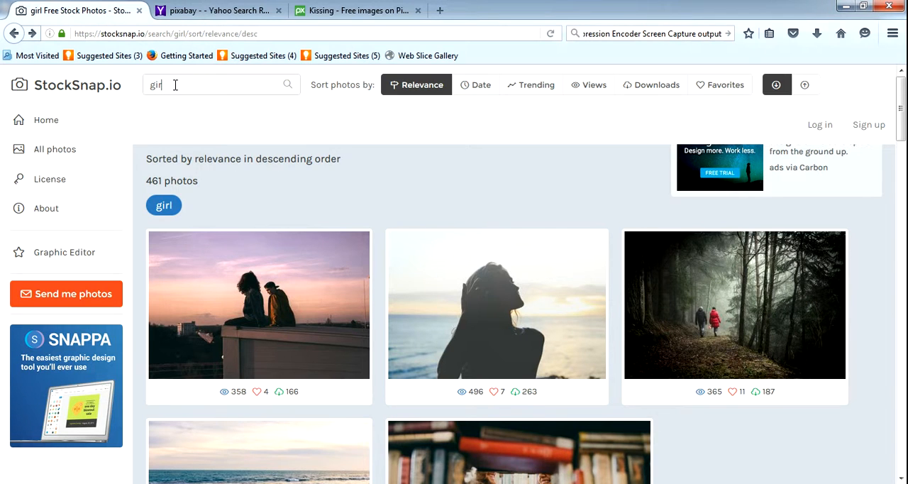
text(ple)
key(Return)
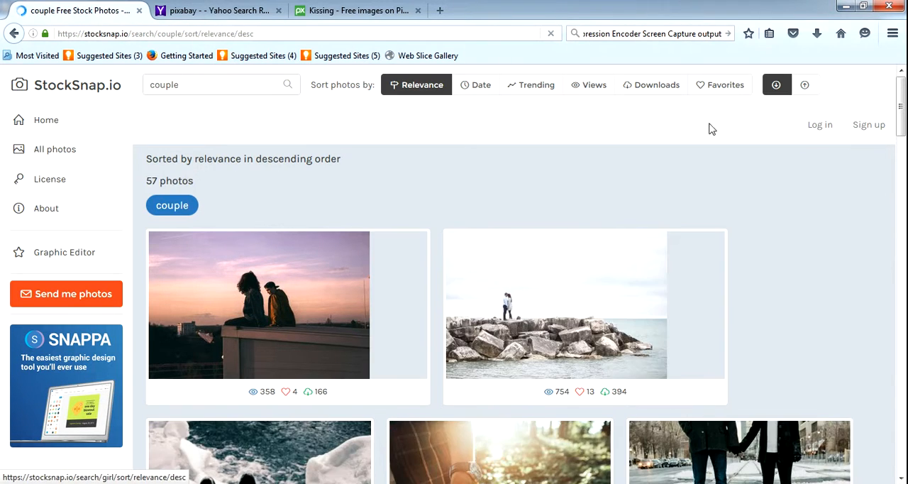
mouse_move(905, 97)
mouse_down()
mouse_move(903, 302)
mouse_move(894, 100)
mouse_up()
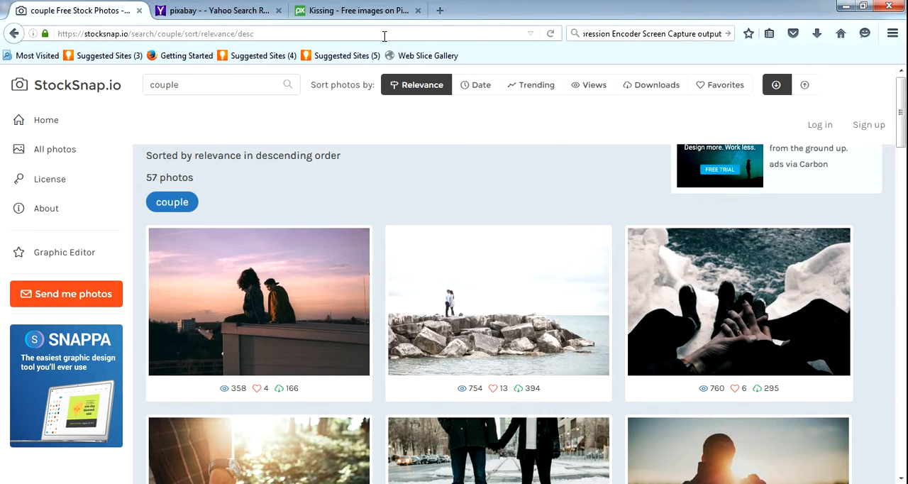
- Search Pixabay for "couple" images and look through the results
click(363, 11)
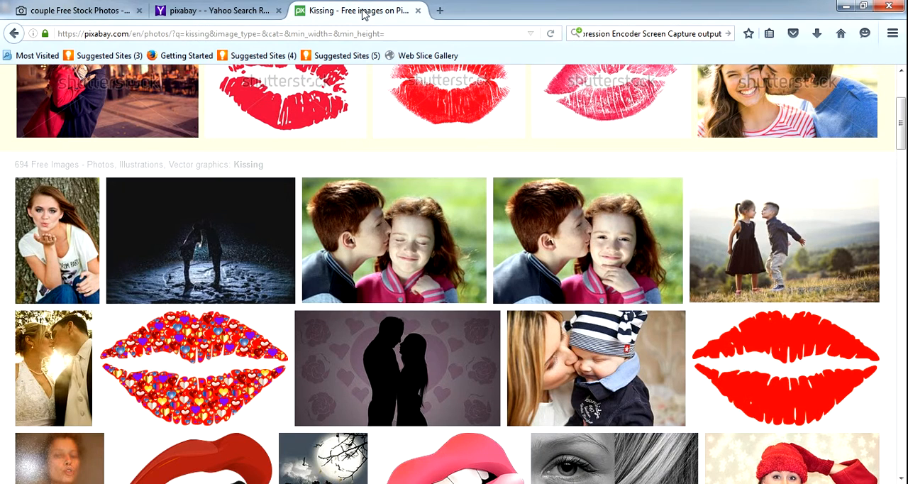
scroll(904, 135, up, 3)
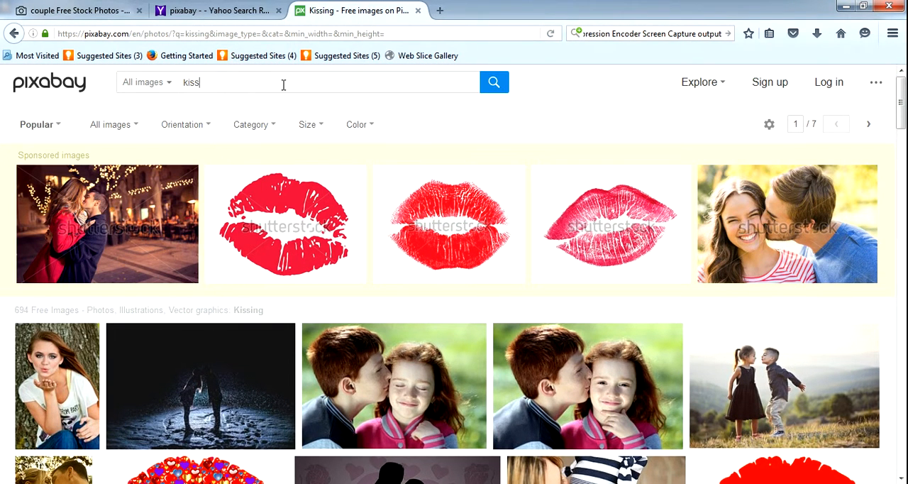
text(uple)
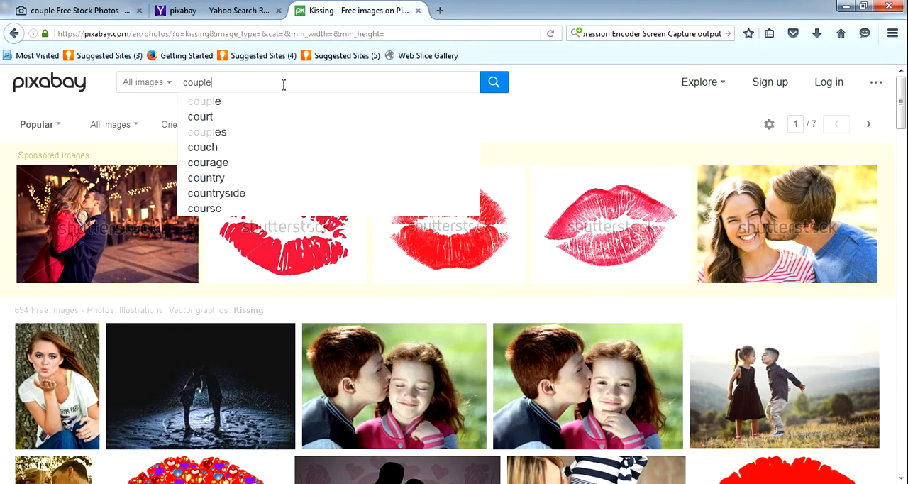
key(Return)
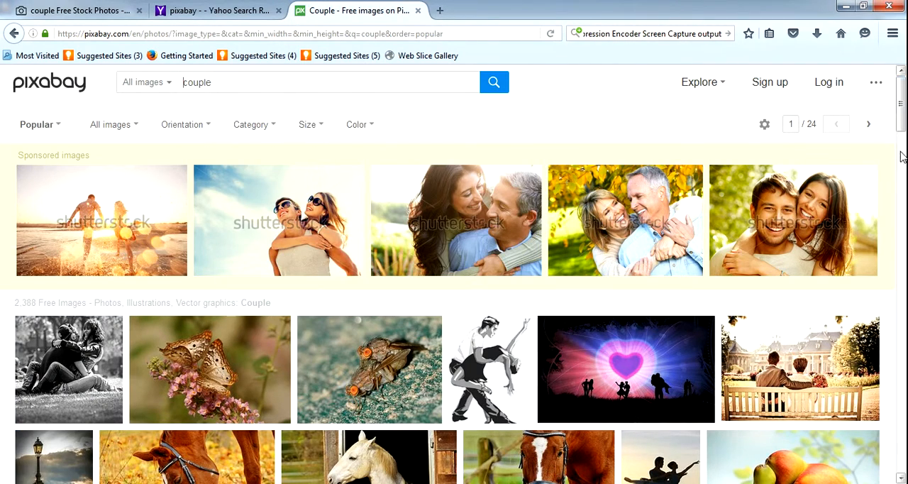
drag(902, 112, 903, 168)
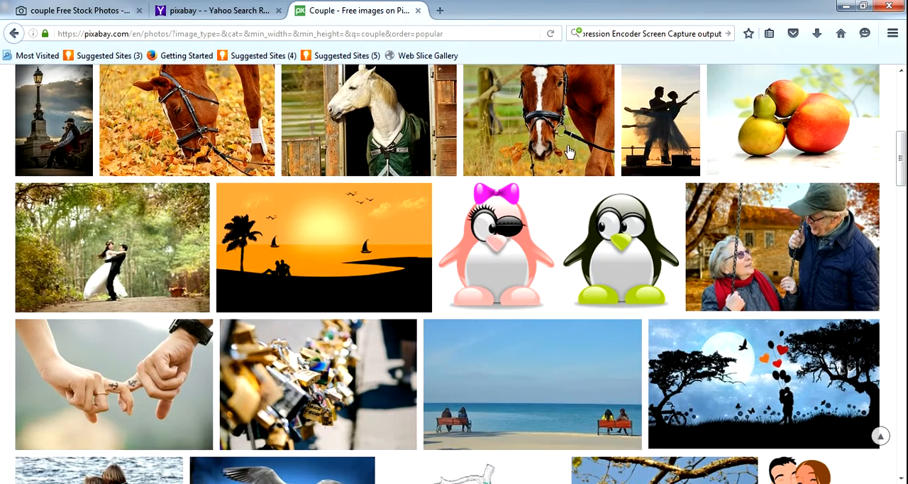
- Close the Yahoo search results page in the browser and switch back to the Impress slide
click(106, 11)
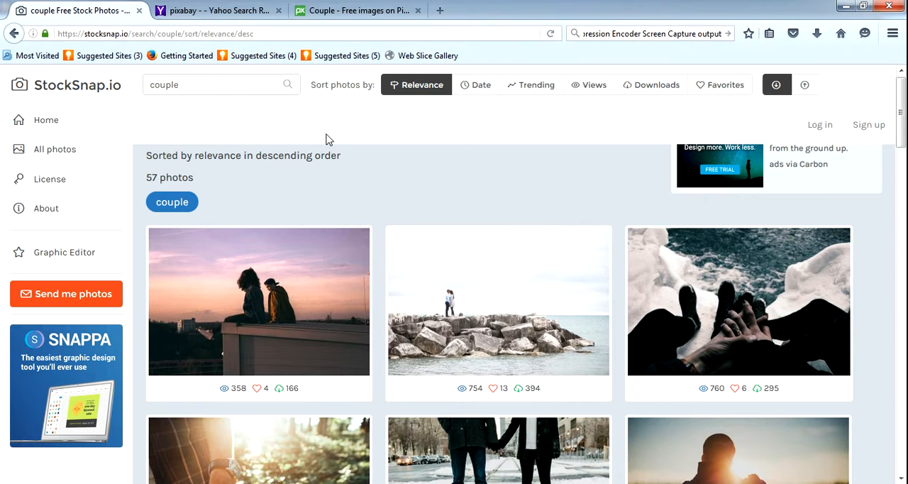
click(279, 11)
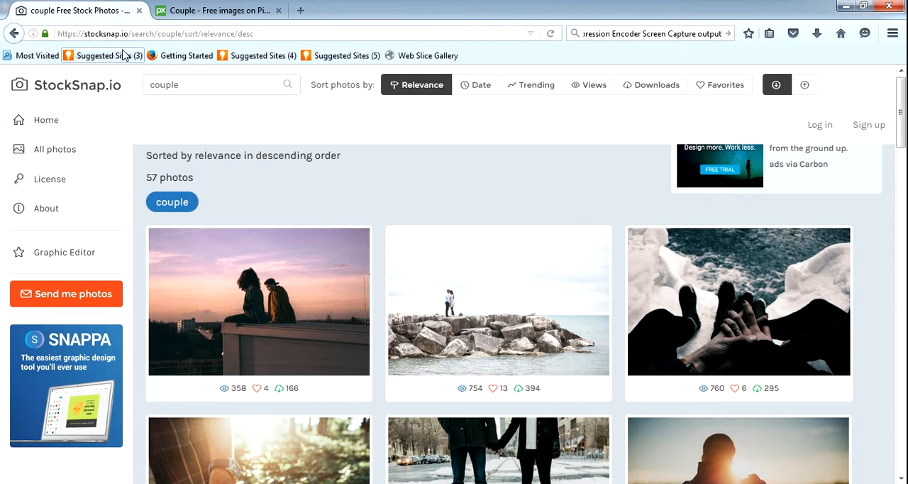
click(217, 13)
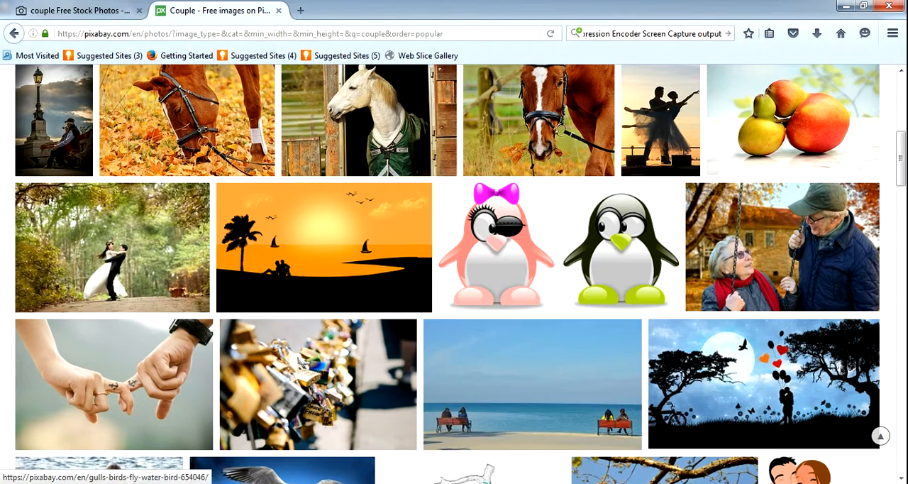
mouse_move(265, 483)
click(223, 483)
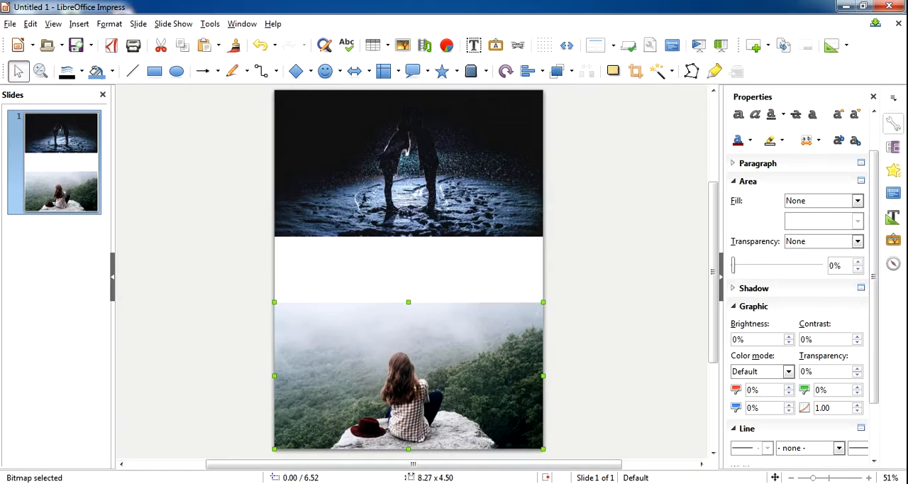
- Add a text box reading "Deciding Destiny" in the white band between the two photos
click(454, 295)
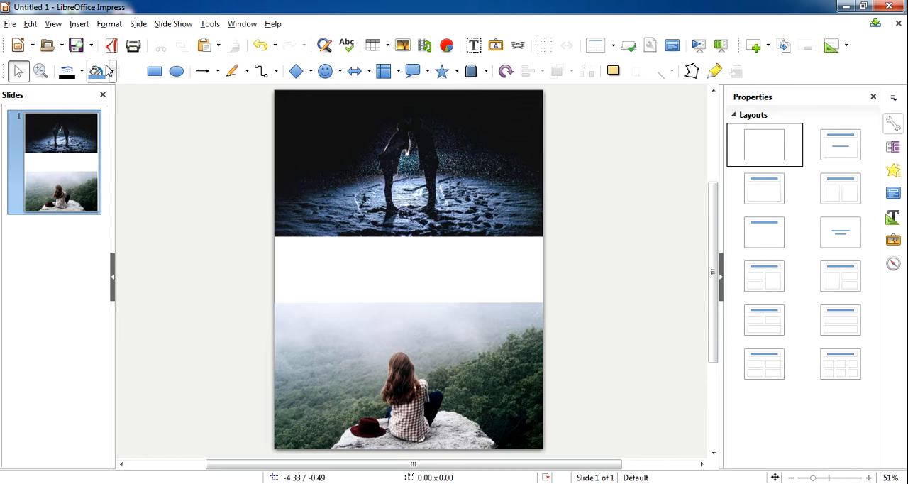
click(79, 24)
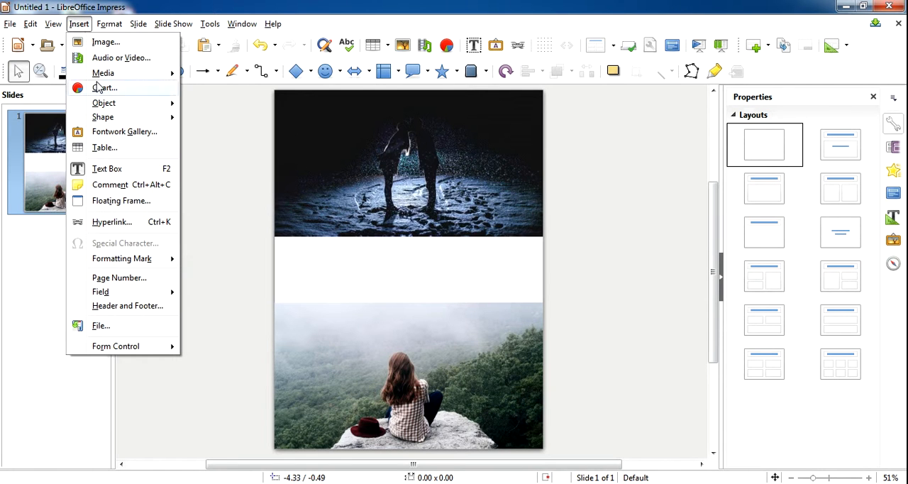
click(105, 170)
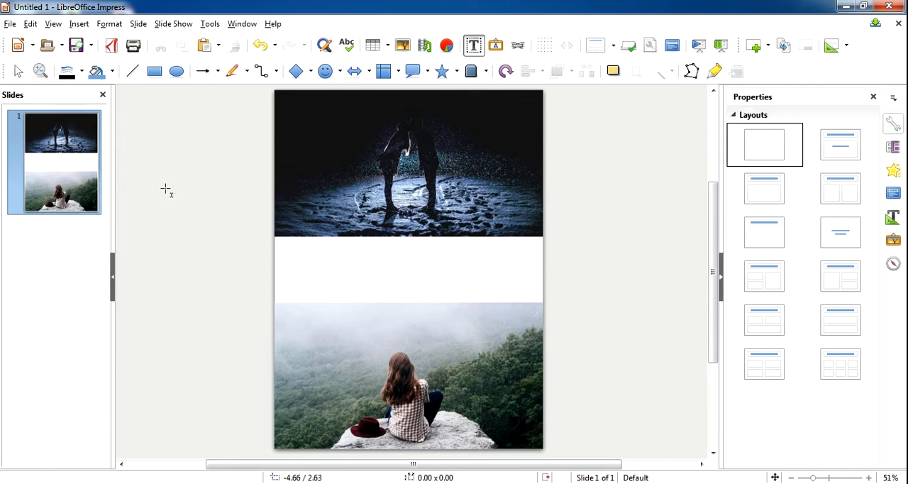
click(301, 249)
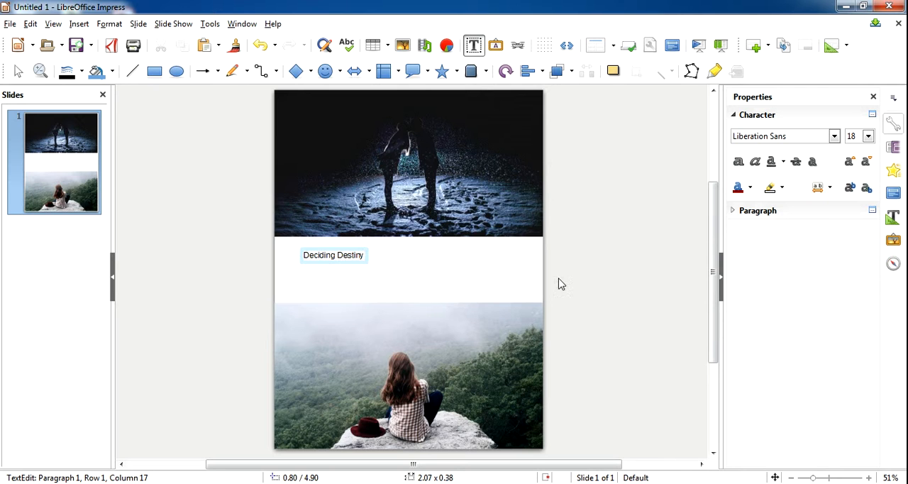
- Select the whole "Deciding Destiny" title text and set its font size to 28
click(868, 136)
click(853, 257)
drag(364, 258, 276, 254)
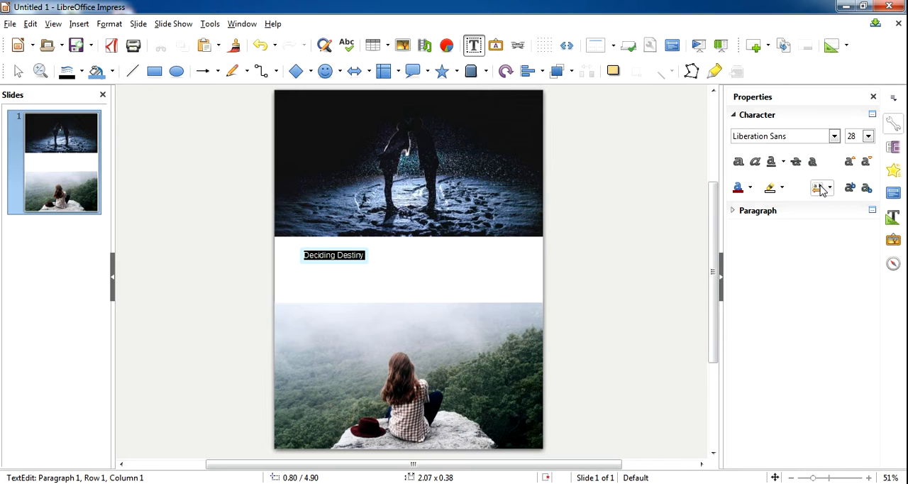
click(869, 136)
click(852, 256)
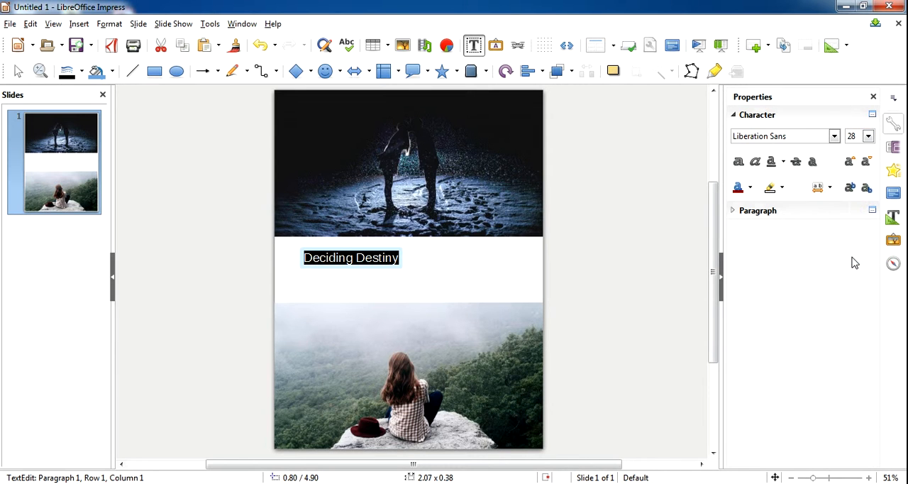
- Enlarge the title to font size 72 after trying 80, and centre its text box in the white band at about 0.40 / 5.10
click(868, 137)
drag(866, 180, 868, 231)
click(851, 244)
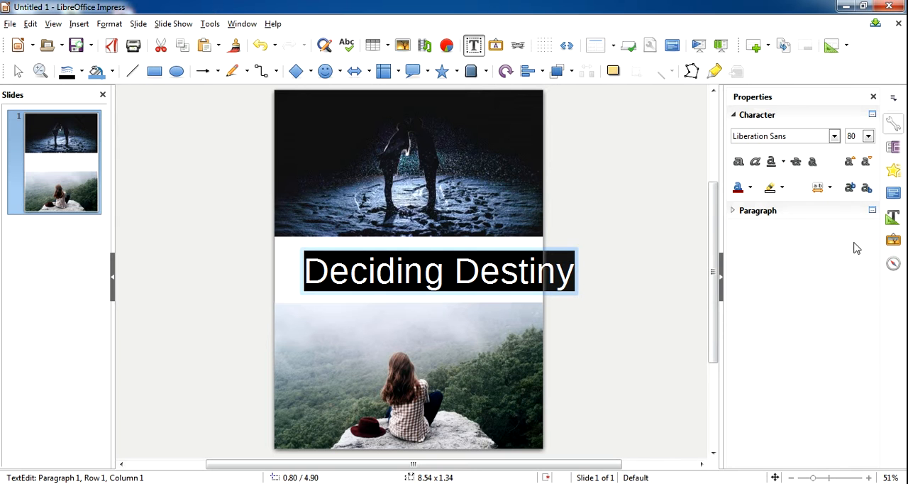
click(867, 136)
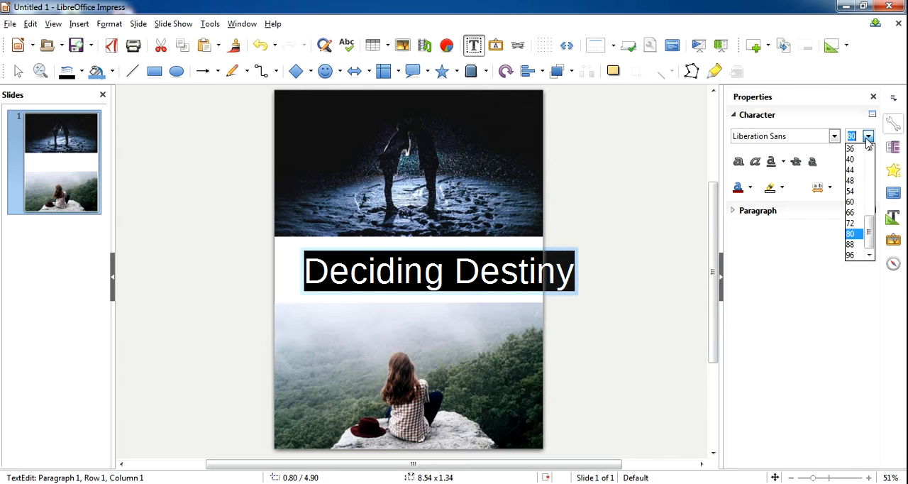
click(856, 227)
mouse_move(525, 250)
mouse_down()
mouse_move(512, 244)
mouse_move(510, 256)
mouse_up()
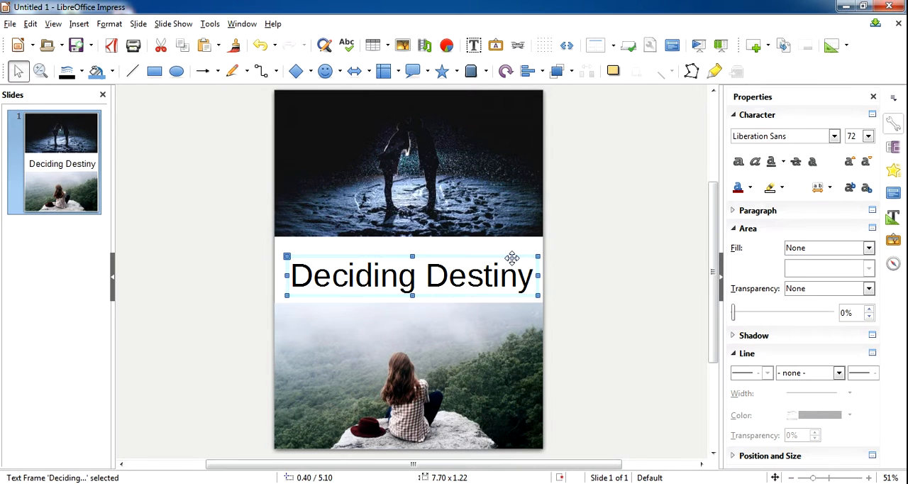
click(834, 136)
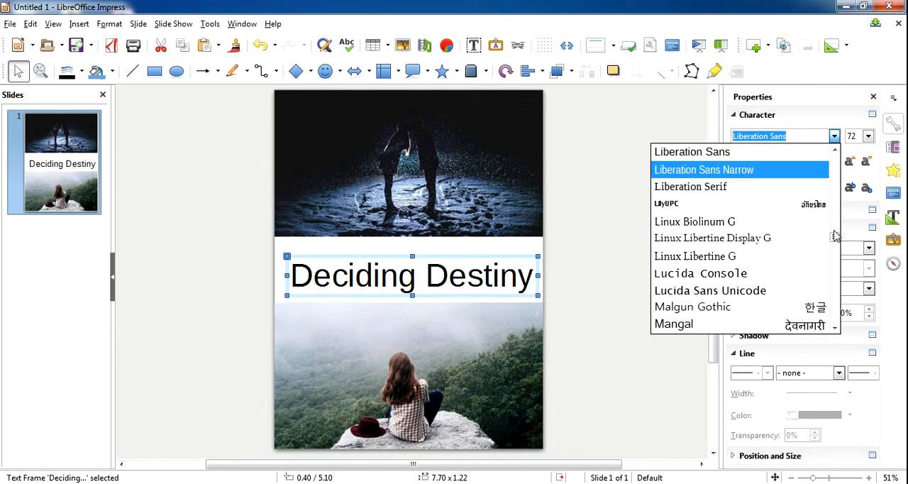
drag(835, 236, 836, 264)
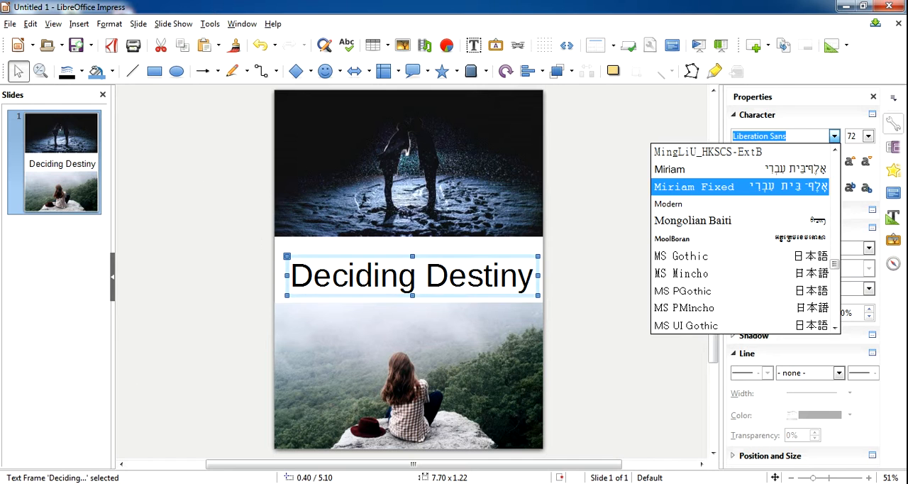
click(142, 315)
- Switch to the browser, search for dafont in a new tab and open the official DaFont site
click(250, 483)
click(304, 10)
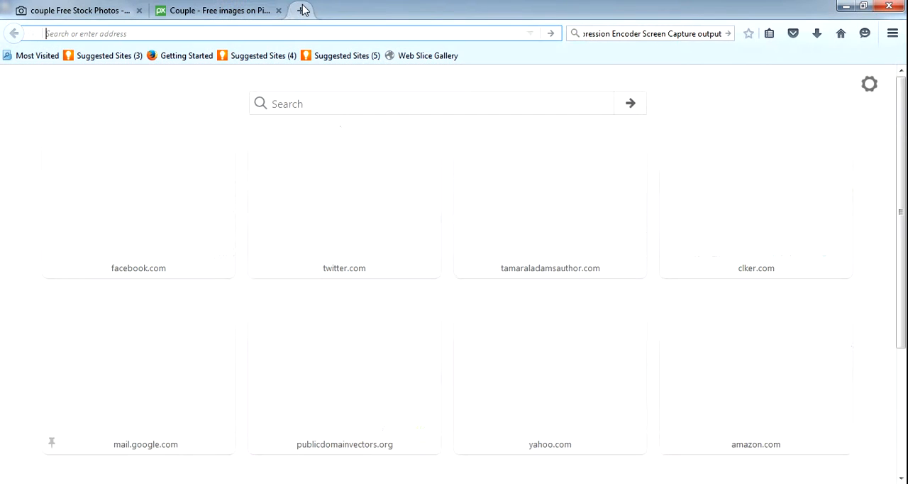
click(345, 110)
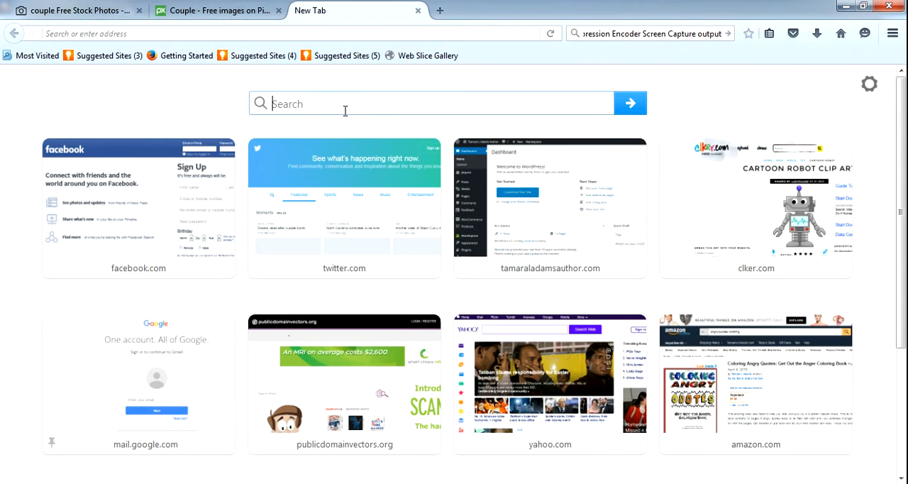
text(dafon)
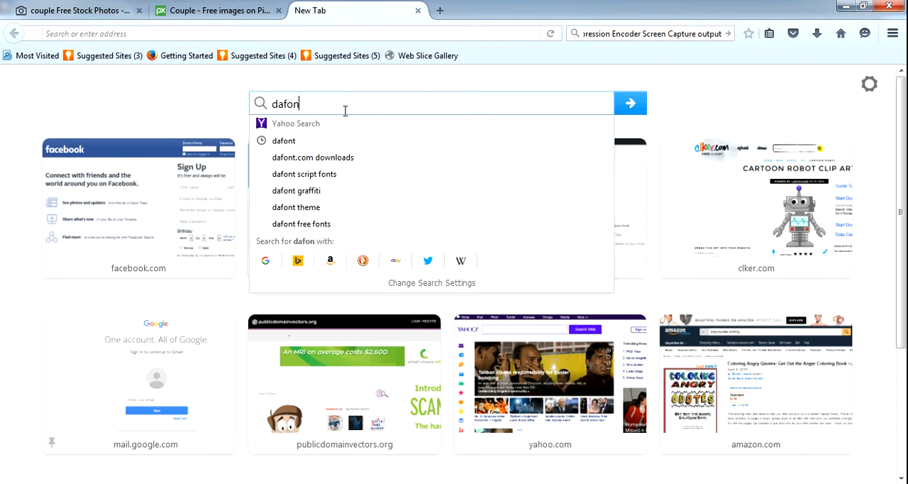
text(t)
key(Return)
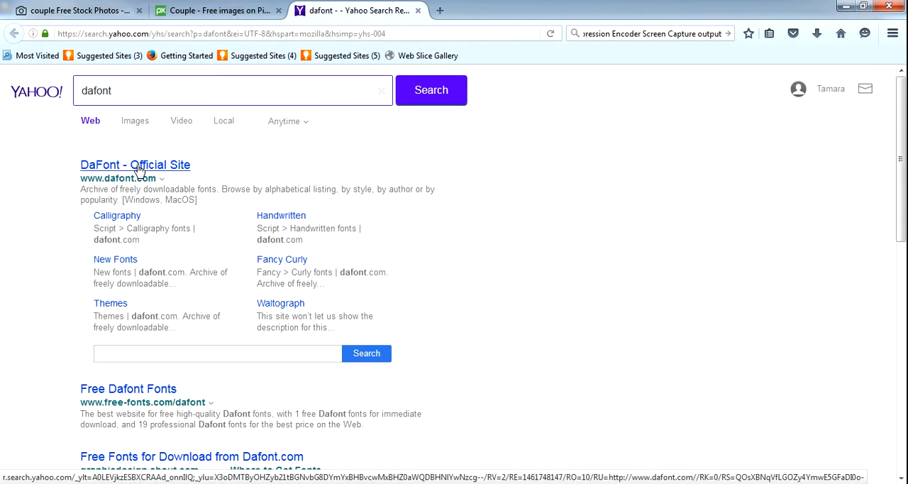
click(138, 170)
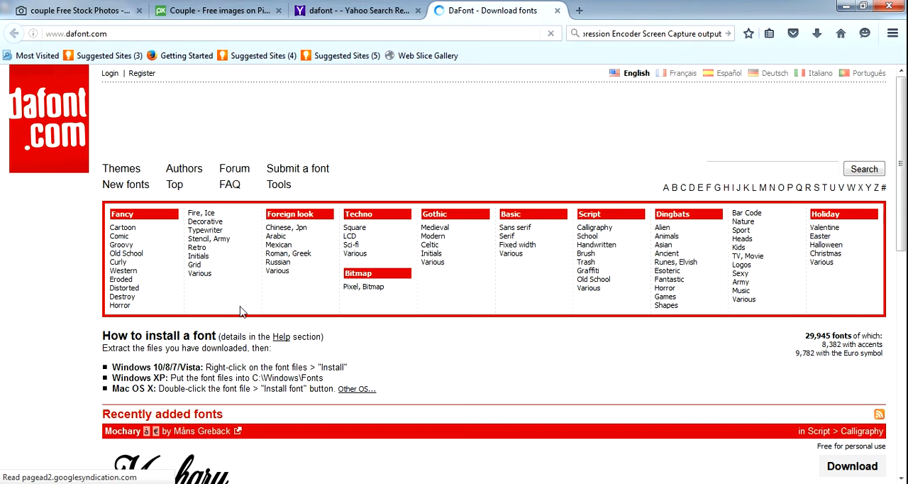
- Search the DaFont site for "fire" fonts
click(796, 170)
drag(905, 170, 906, 130)
click(817, 166)
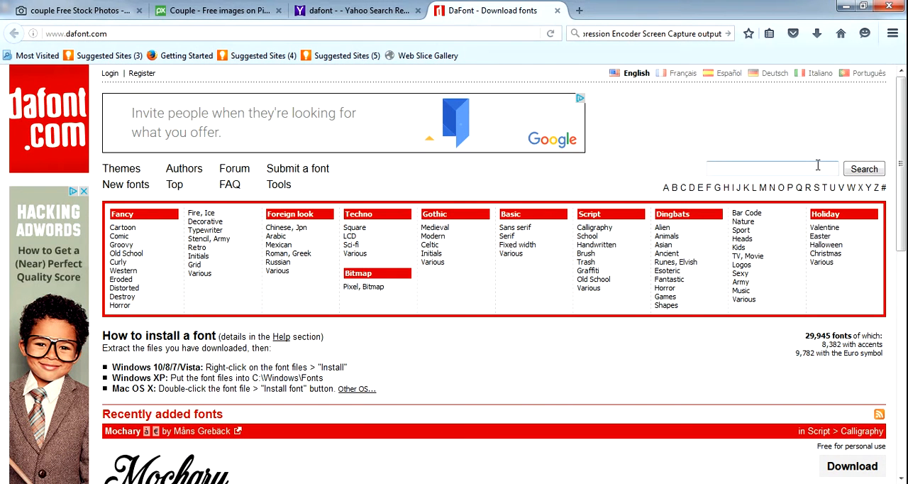
text(fire)
key(Return)
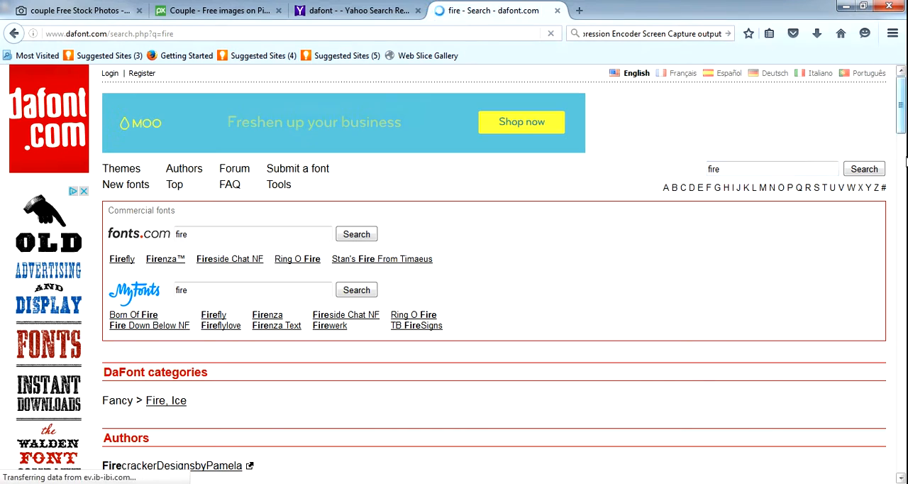
- Download the flame-shaped Fire dingbat font, the first font in the DaFont results, as a zip file
mouse_move(904, 98)
mouse_down()
mouse_move(903, 429)
mouse_move(903, 92)
mouse_up()
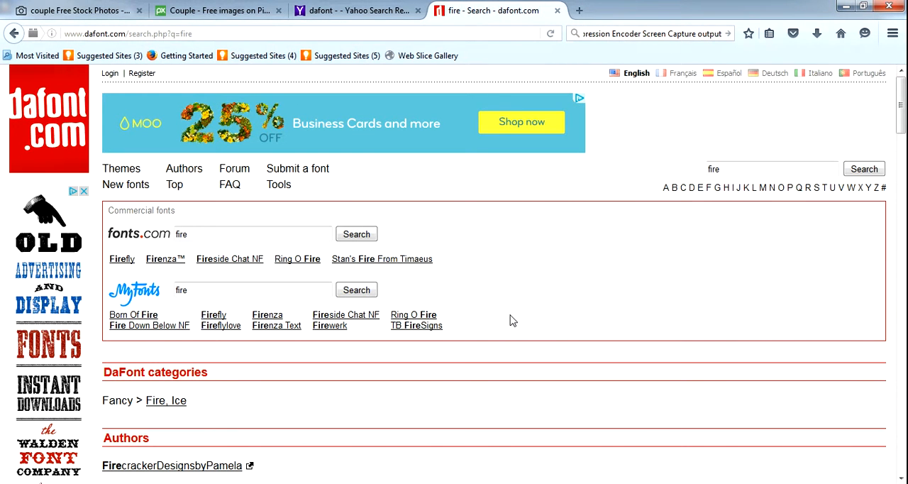
drag(901, 103, 901, 154)
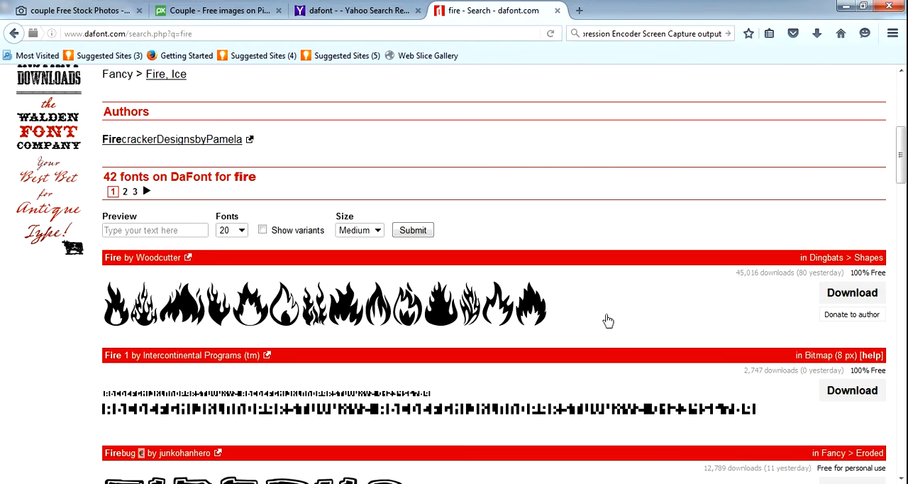
click(833, 296)
click(524, 322)
- Open the Downloads folder in Windows Explorer and sort its files by date, newest first
click(10, 483)
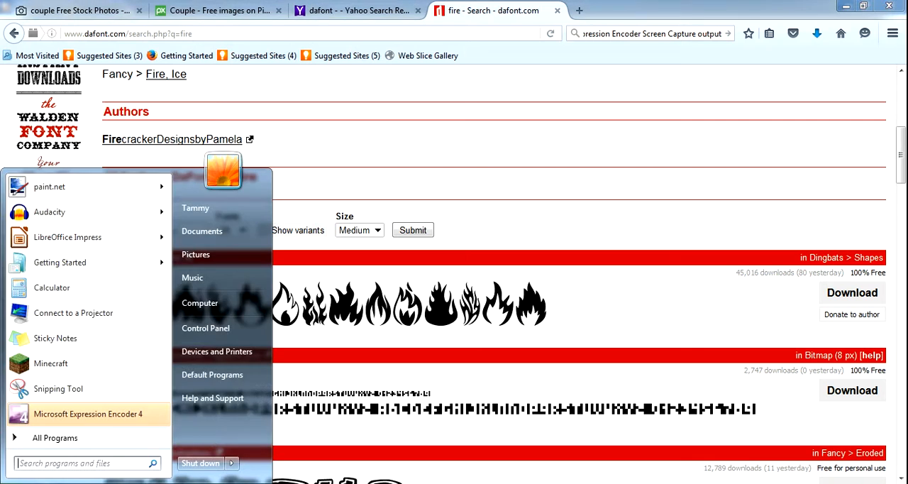
click(211, 231)
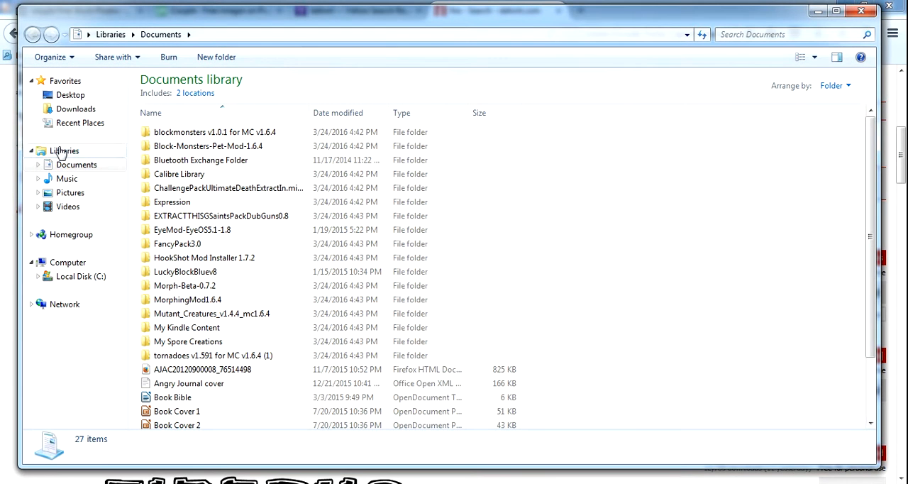
click(78, 111)
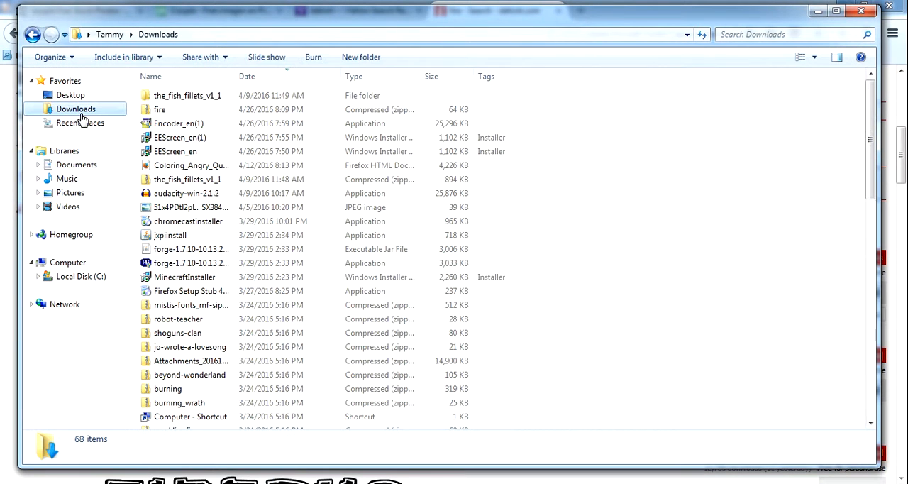
click(259, 78)
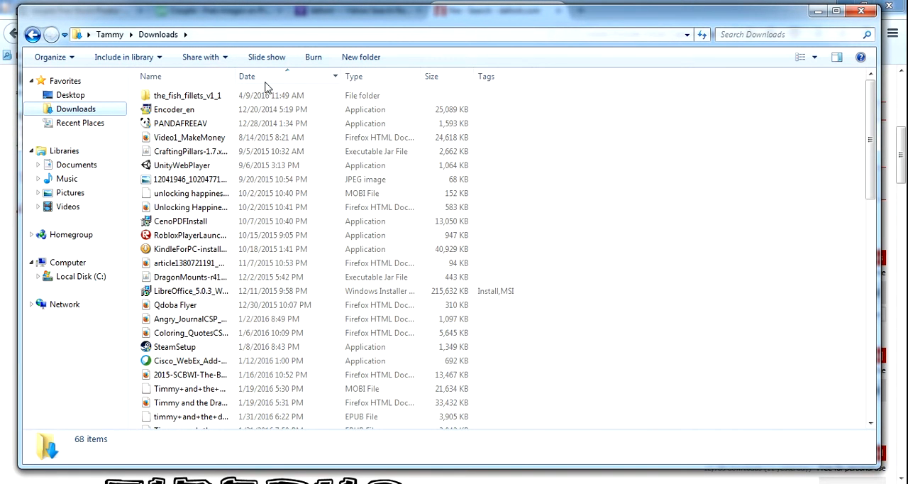
click(266, 79)
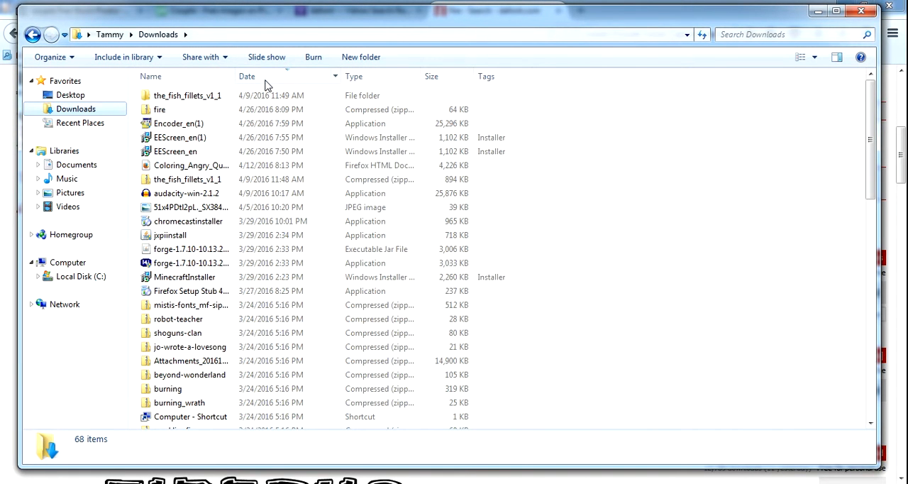
- Open the downloaded fire archive, install its Fire TrueType font, and close the font preview and folder windows
double_click(178, 112)
double_click(166, 97)
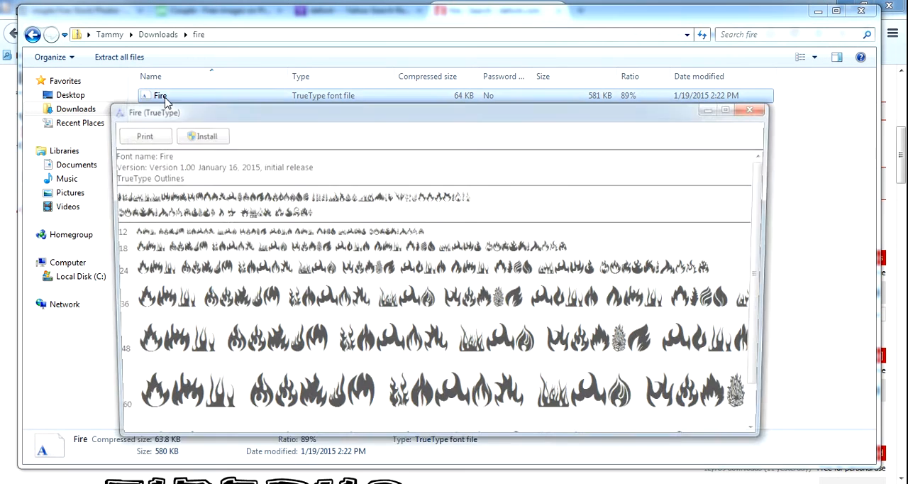
click(194, 136)
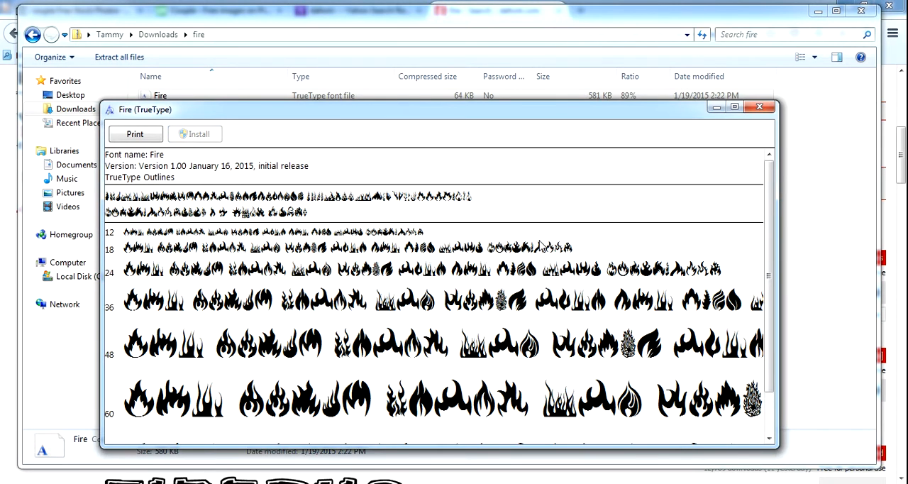
click(759, 106)
click(861, 11)
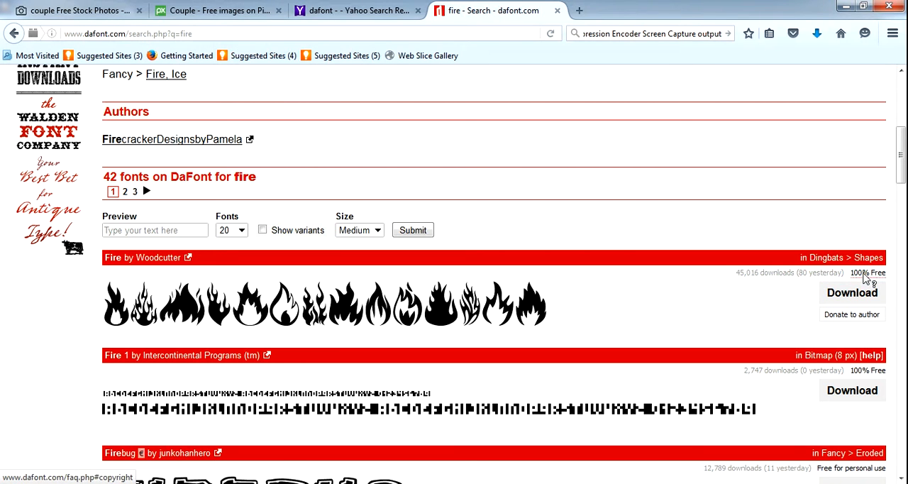
- Close the Yahoo search results page for dafont and switch back to the Impress slide
drag(901, 127, 901, 224)
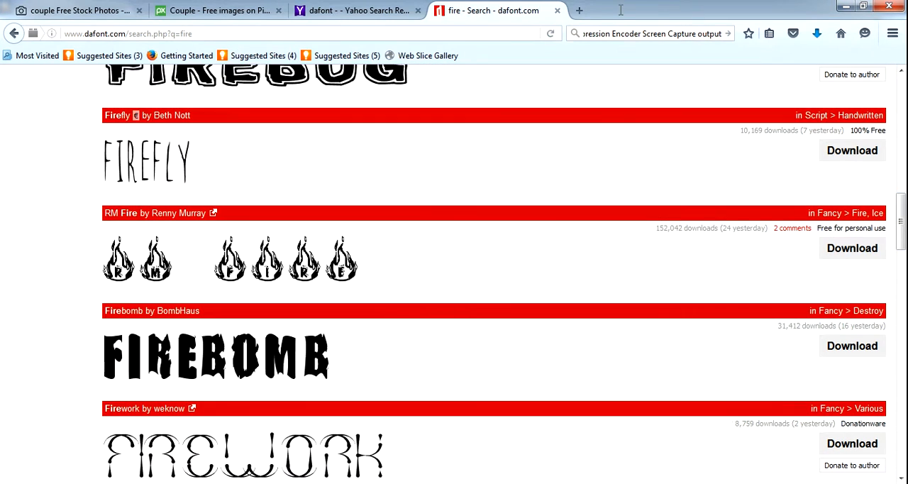
click(418, 11)
click(282, 483)
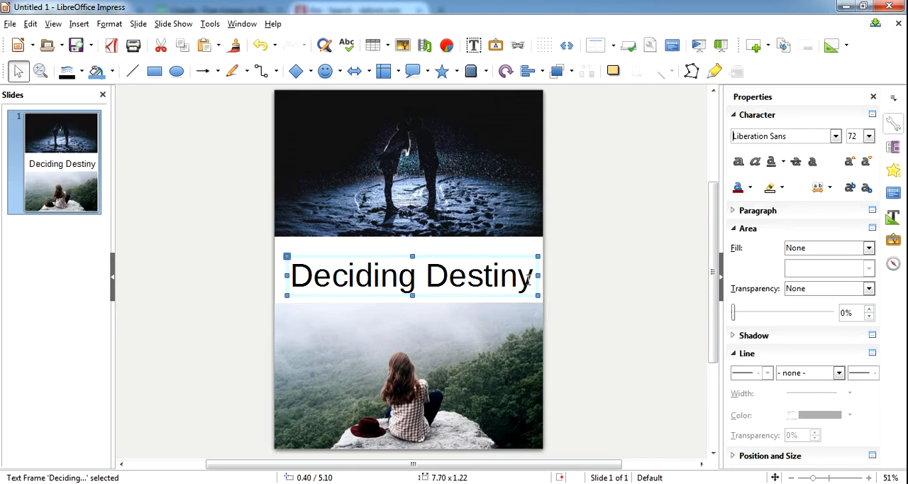
- Select the whole "Deciding Destiny" title text and change its font to Segoe Script
drag(531, 278, 290, 261)
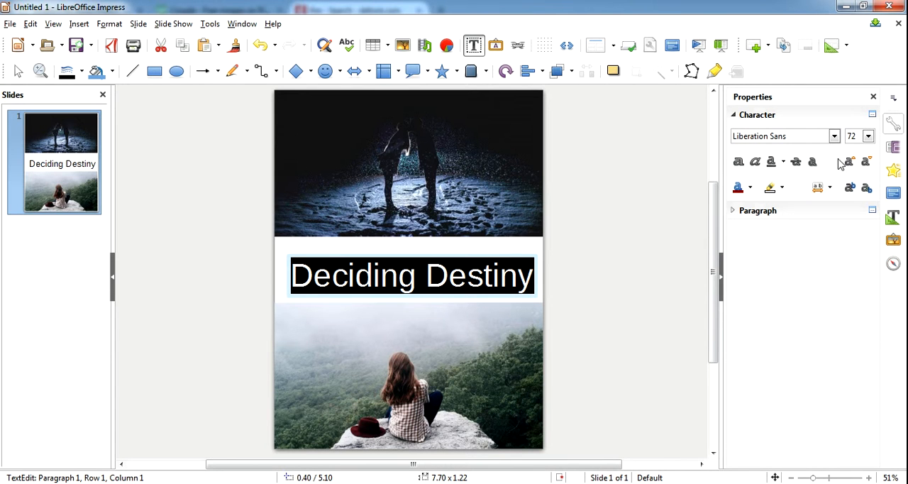
click(835, 136)
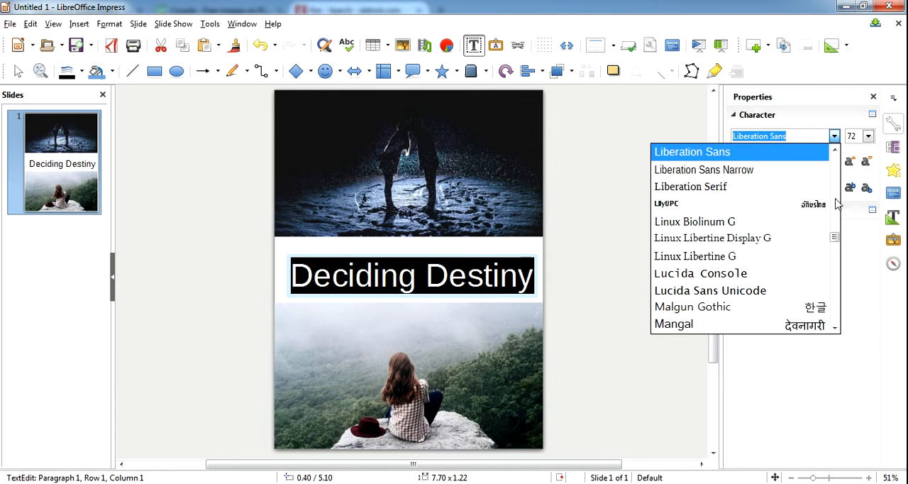
drag(835, 235, 834, 190)
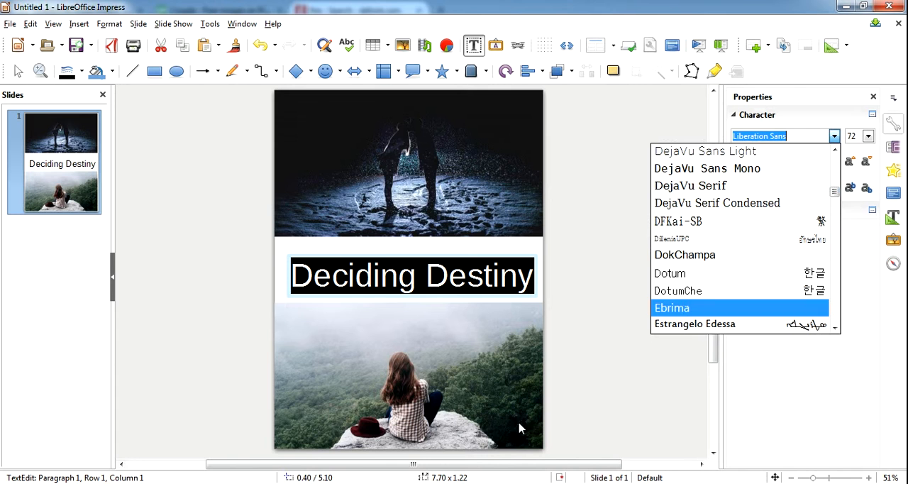
key(super)
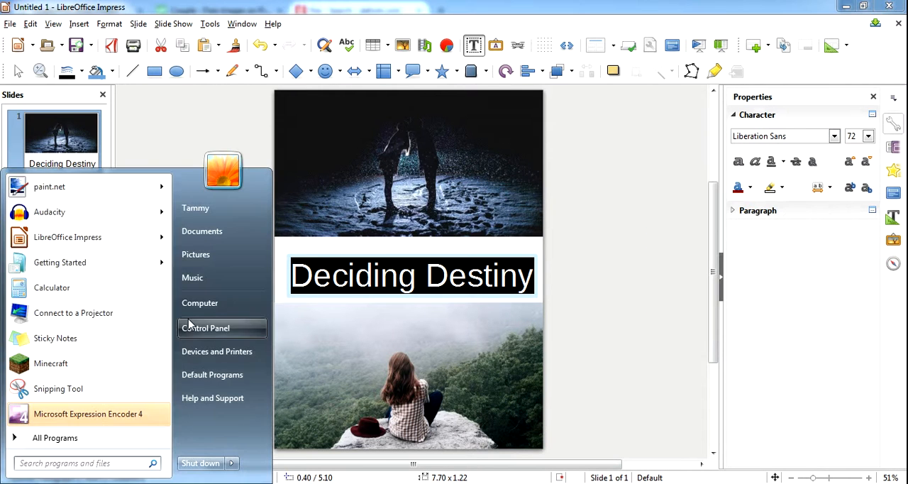
click(834, 135)
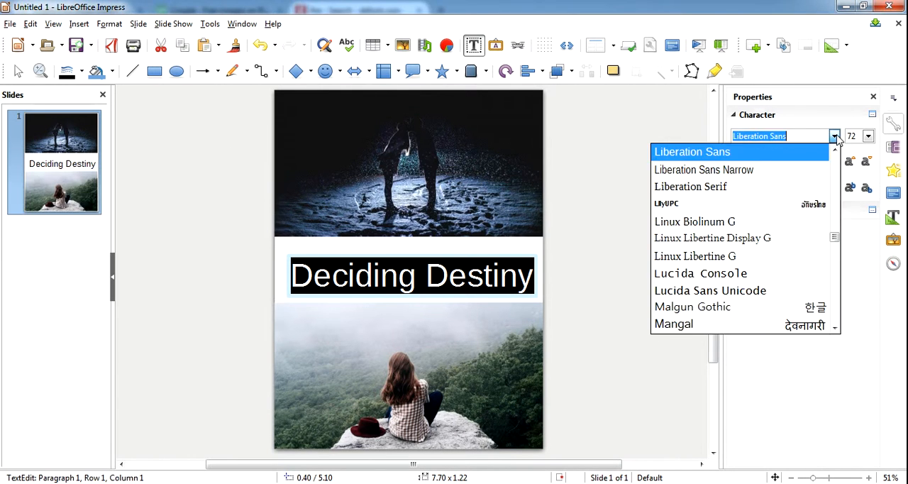
drag(835, 241, 835, 286)
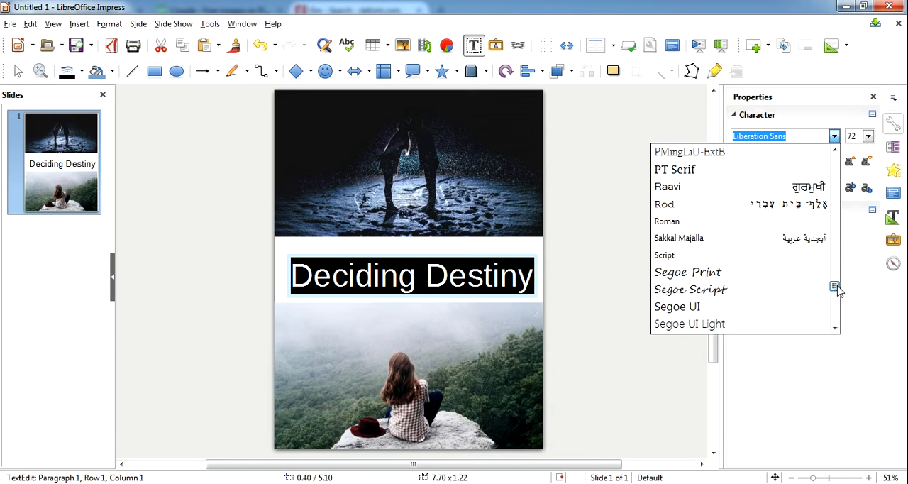
click(786, 291)
click(503, 259)
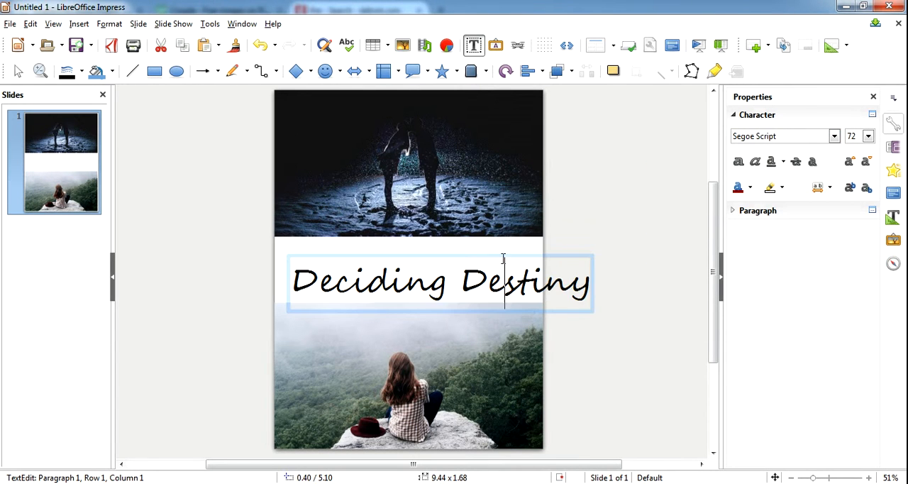
- Move the title's text box up and left to about 0.06 / 4.70 and reduce its font size to 60
drag(584, 278, 283, 278)
drag(402, 256, 387, 242)
click(868, 136)
click(863, 210)
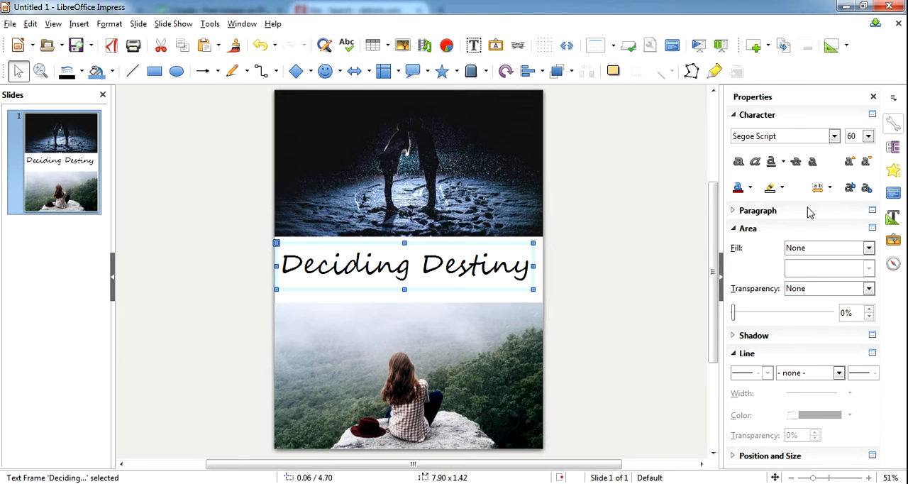
click(683, 290)
- Add a second line with the author's name below "Deciding Destiny" in the same text box
click(528, 270)
key(Return)
text(t.)
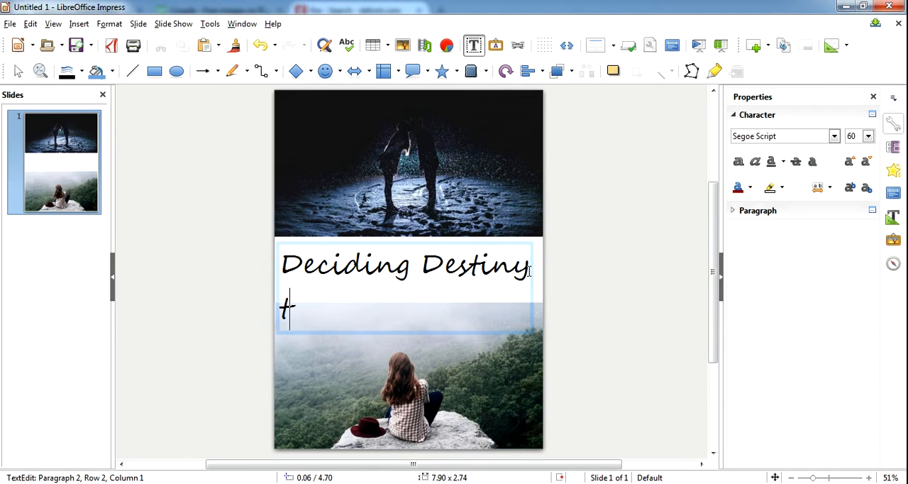
key(BackSpace)
key(BackSpace)
text(T.L.Ada's)
key(BackSpace)
key(BackSpace)
text(ms)
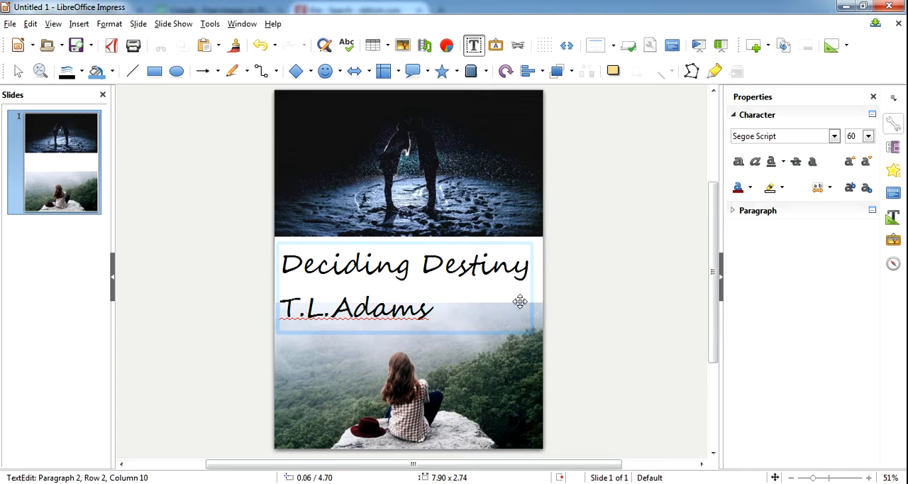
- Centre-align the title and author lines, and raise their text box to about 0.06 / 4.56
drag(431, 308, 283, 265)
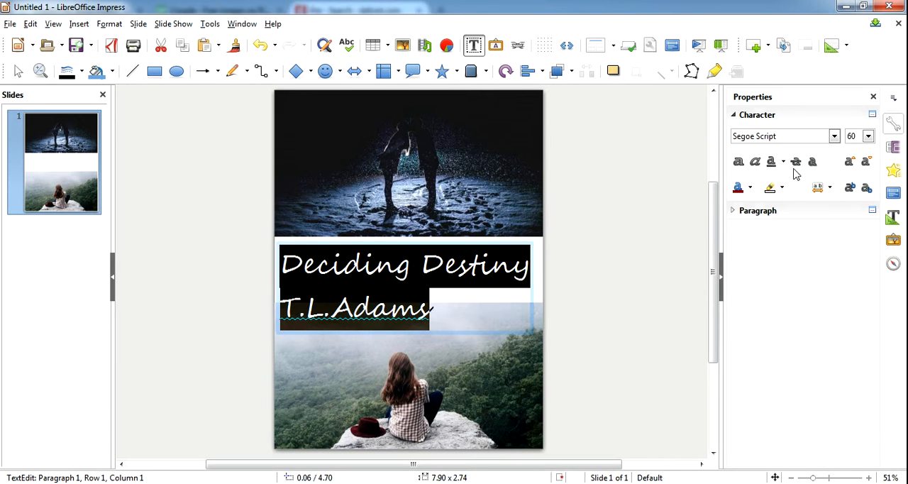
click(756, 211)
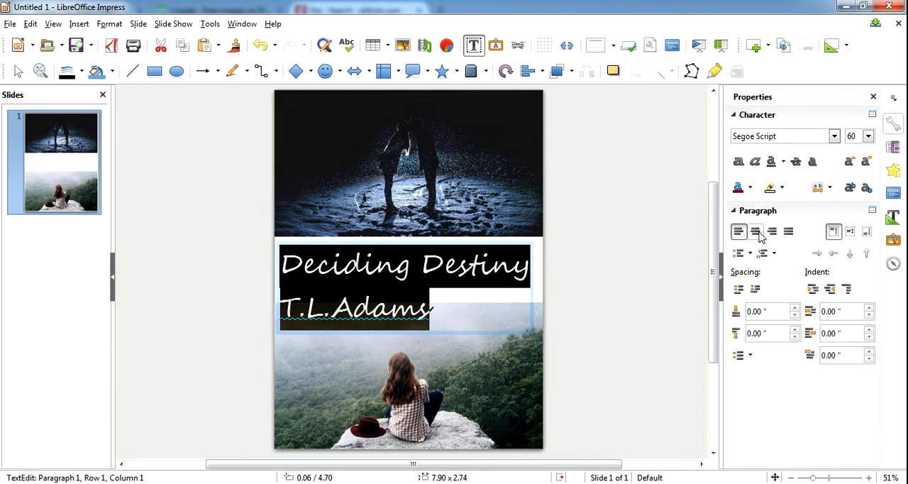
click(758, 232)
click(520, 303)
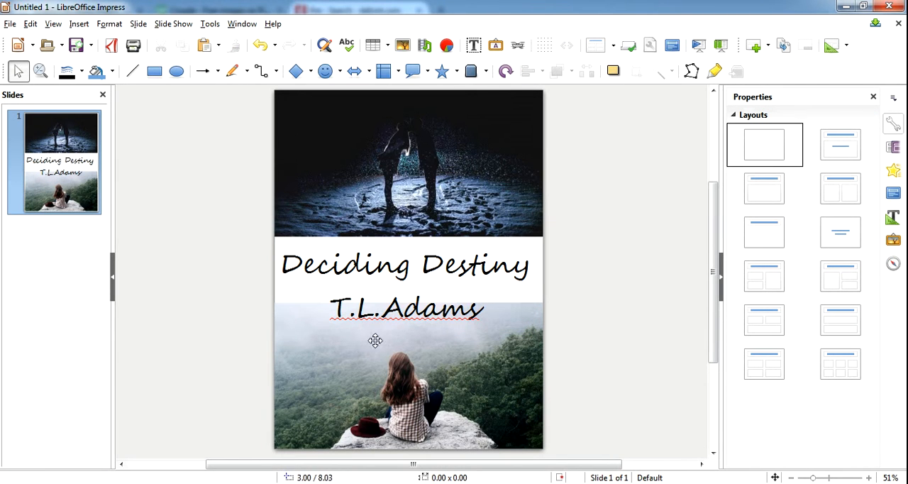
click(417, 265)
drag(417, 241, 417, 237)
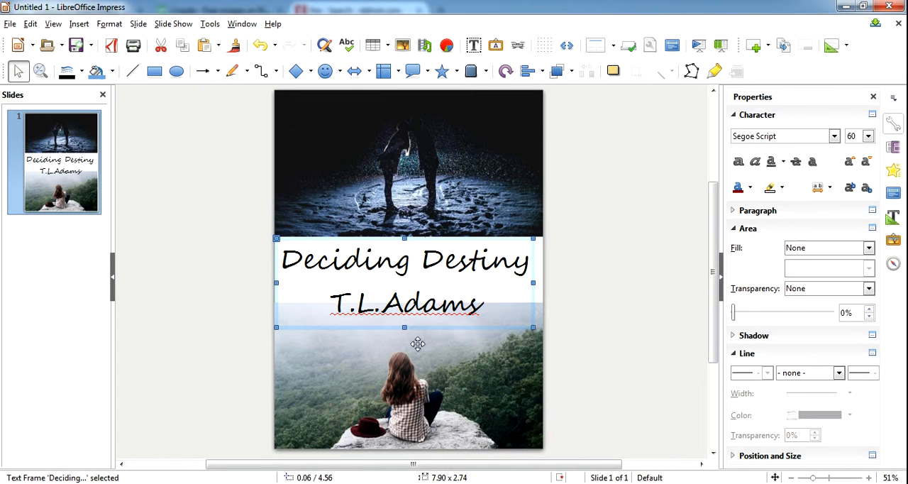
- Select the upper photo of the couple and examine its available commands and graphic properties for a picture effect
click(596, 304)
click(498, 195)
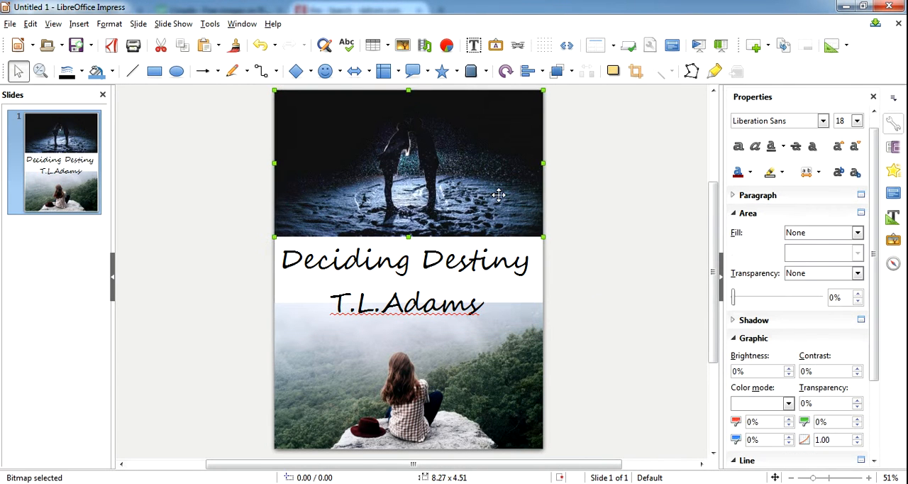
double_click(438, 187)
right_click(437, 187)
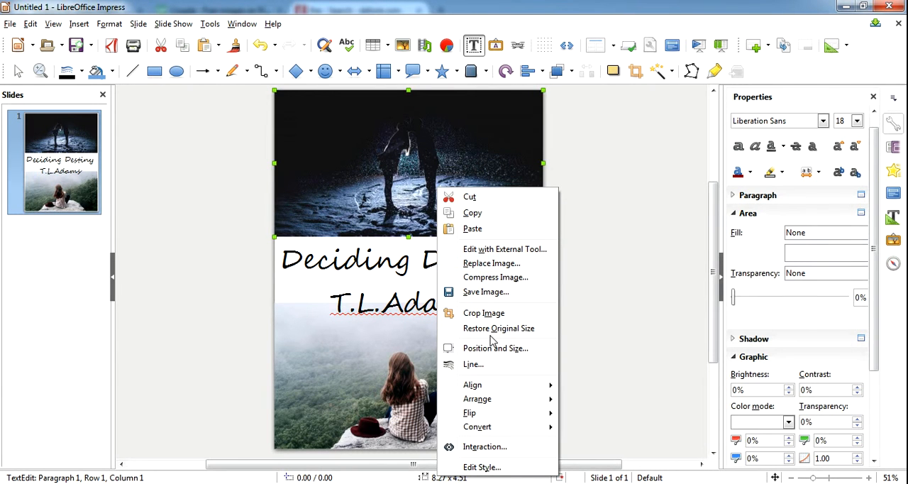
click(395, 195)
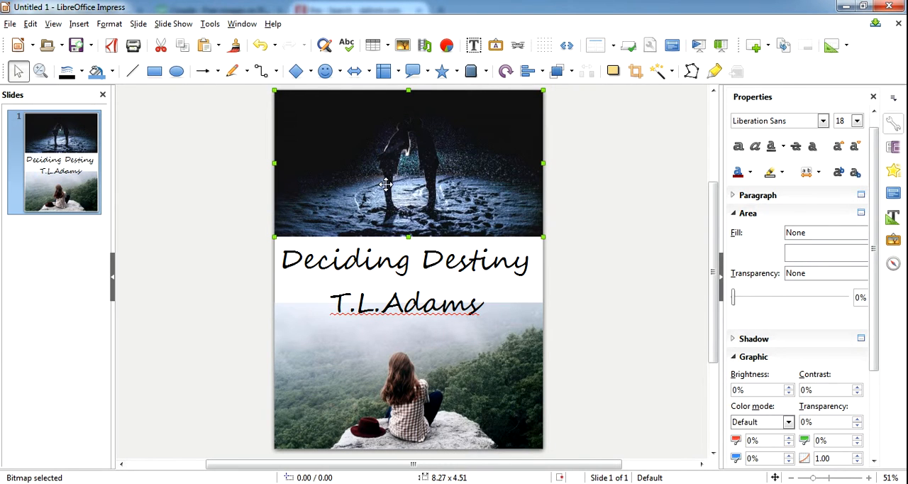
click(485, 71)
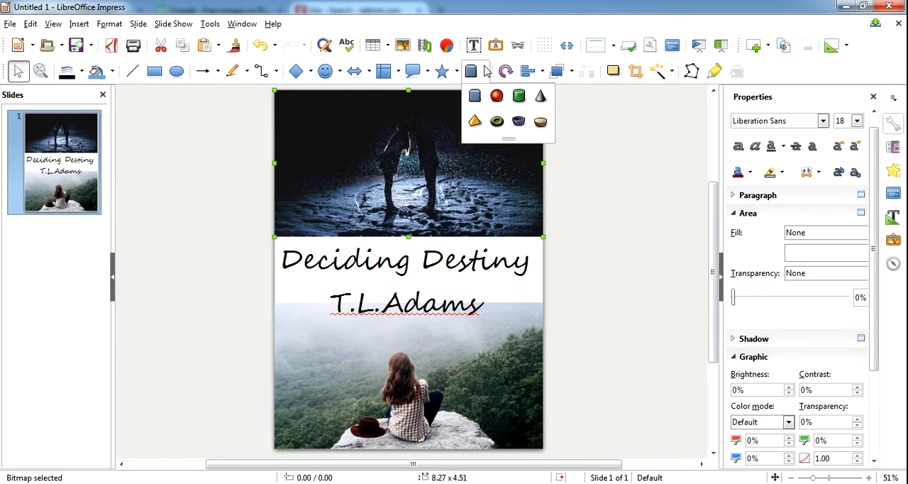
click(411, 175)
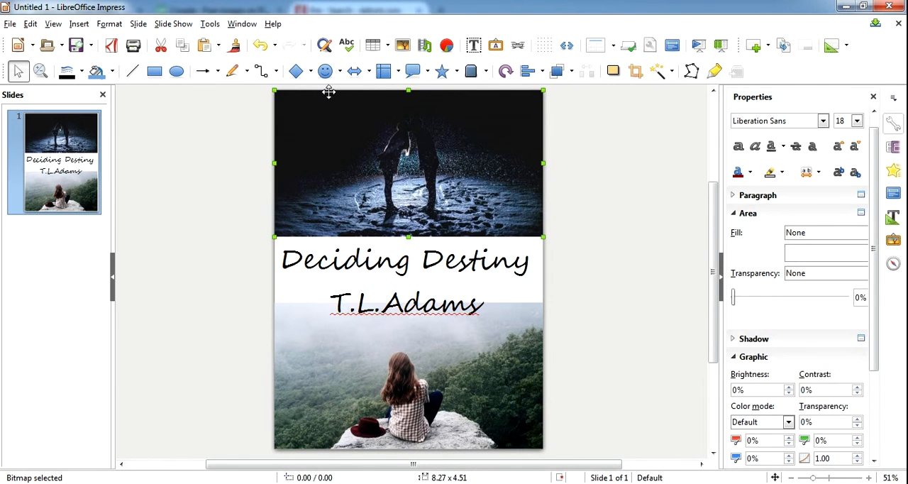
click(209, 25)
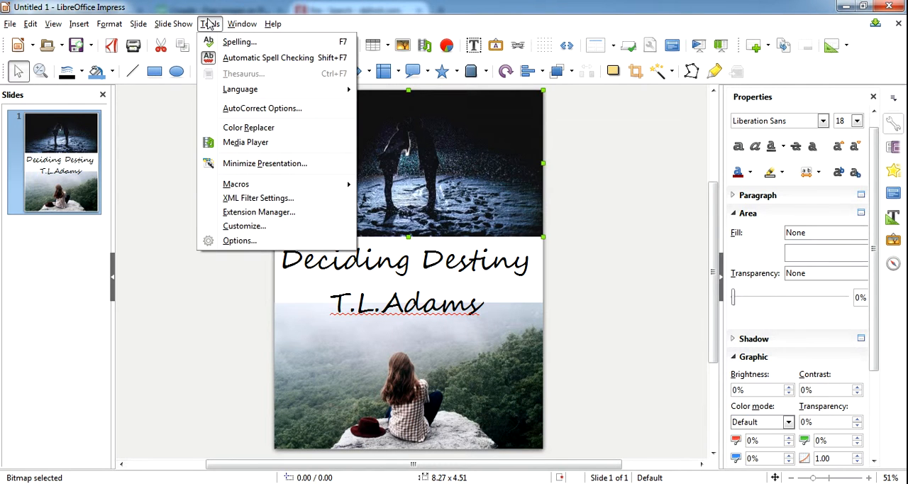
click(461, 126)
right_click(462, 125)
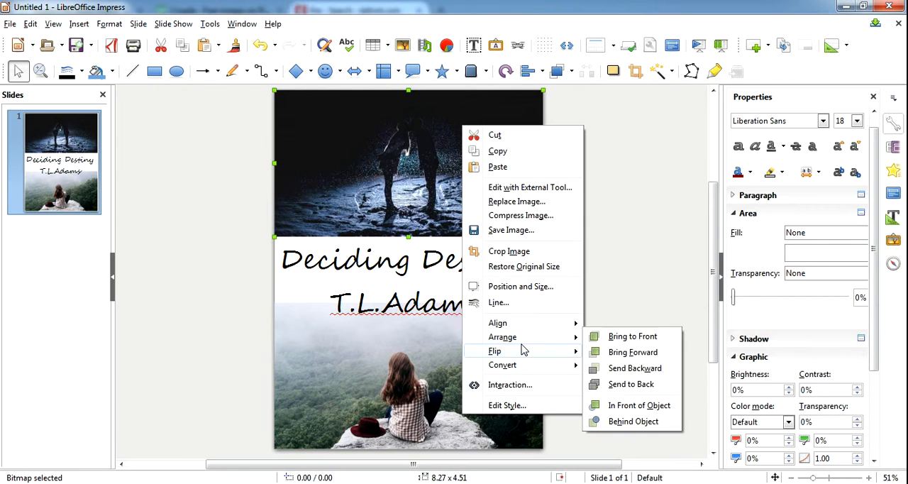
mouse_move(529, 368)
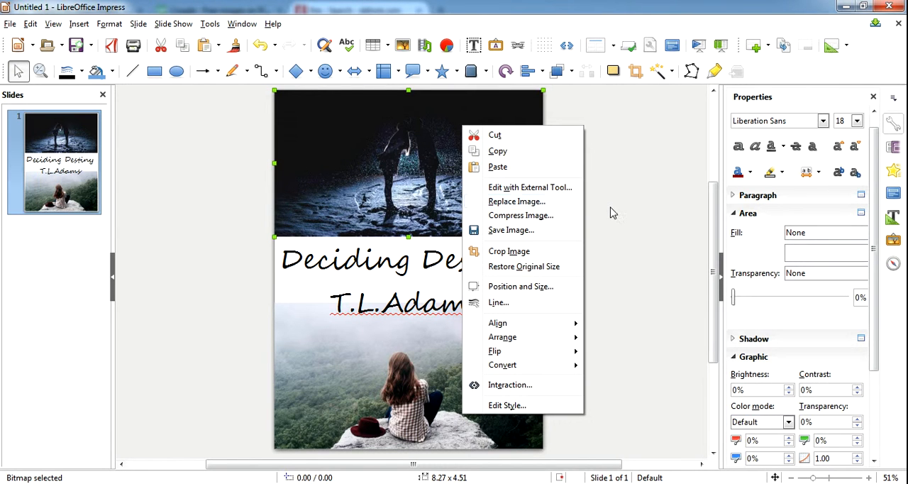
click(873, 199)
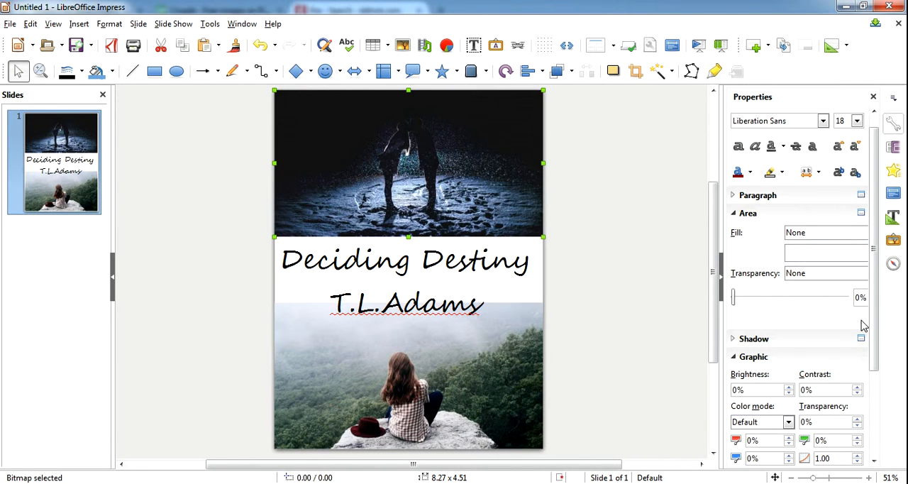
drag(878, 295, 878, 395)
click(819, 458)
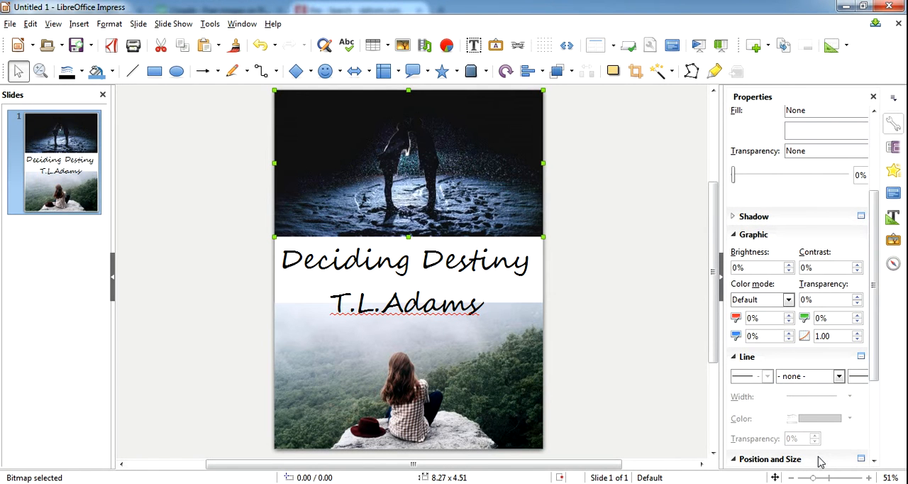
drag(878, 304, 867, 418)
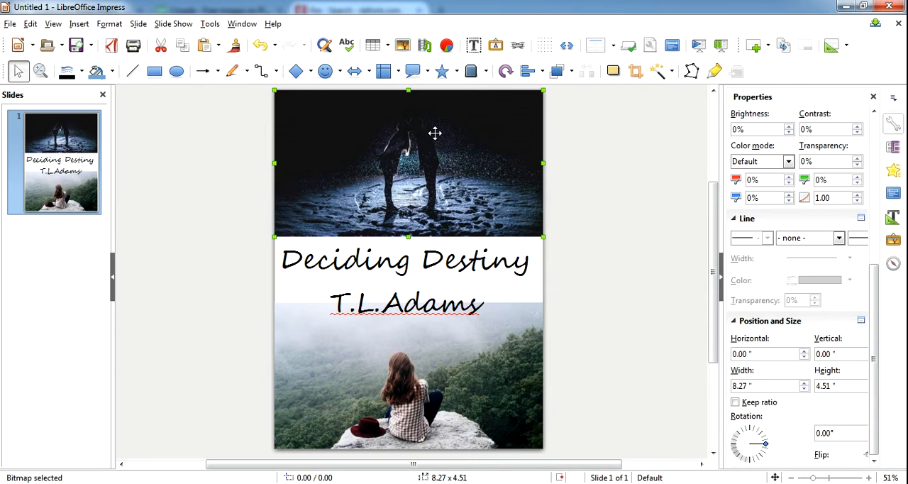
- Add a shadow to the upper photo and set the shadow distance to 30 pt
click(346, 159)
click(210, 25)
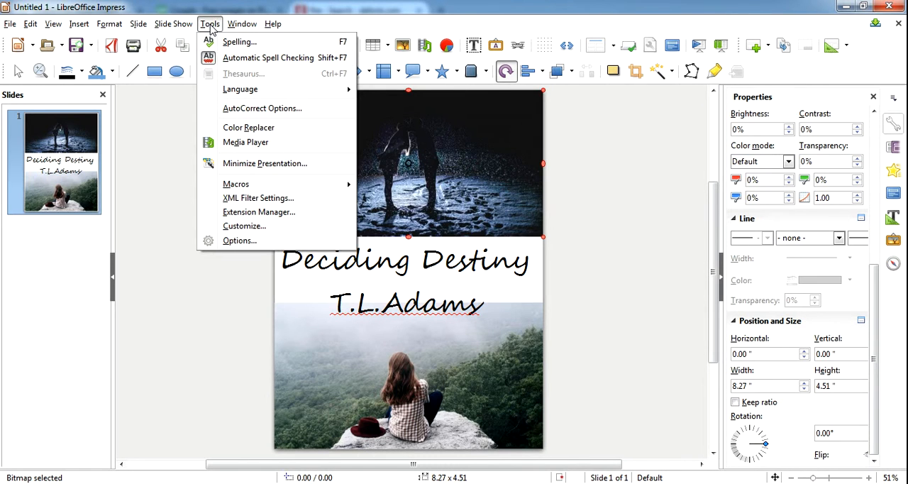
mouse_move(107, 25)
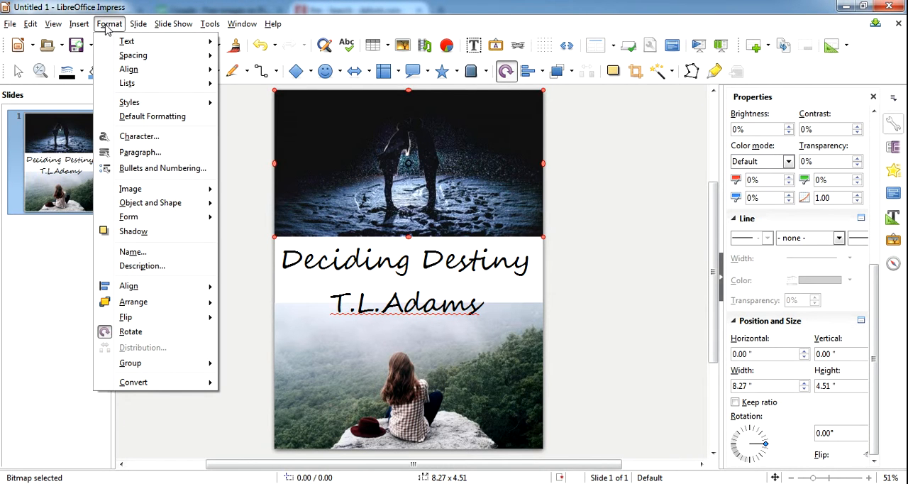
mouse_move(112, 71)
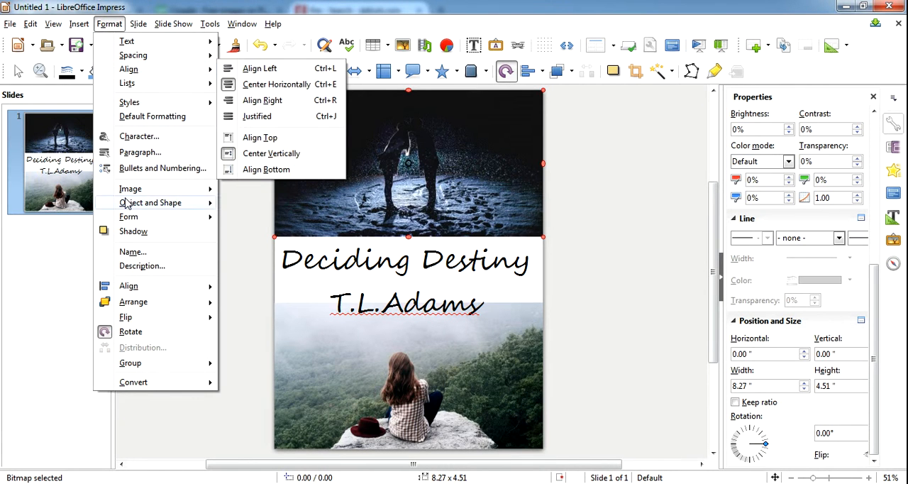
mouse_move(127, 203)
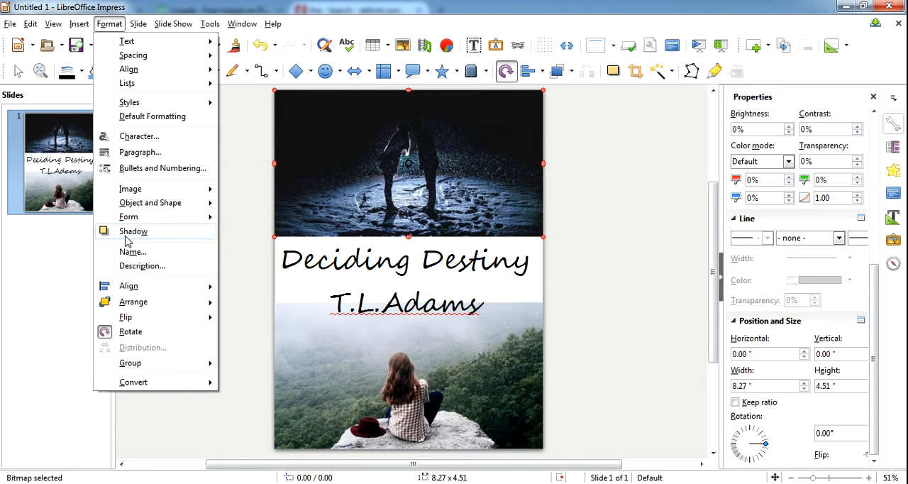
click(127, 234)
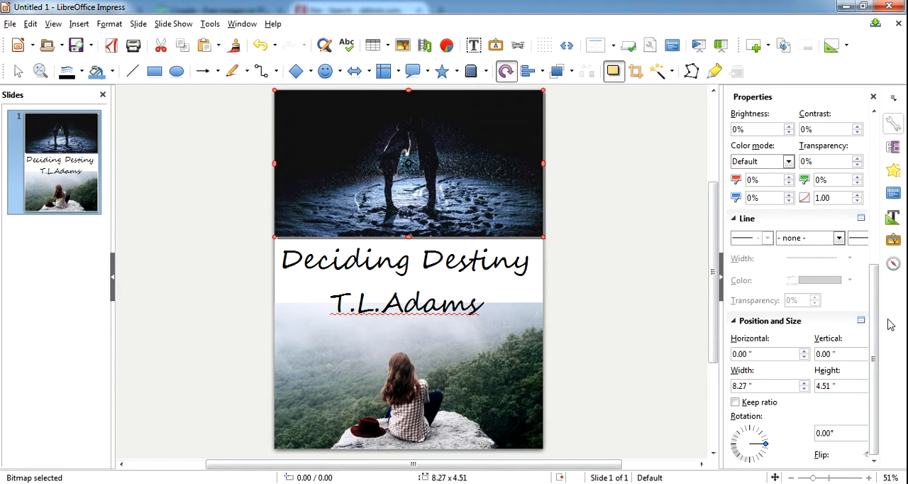
drag(875, 324, 874, 244)
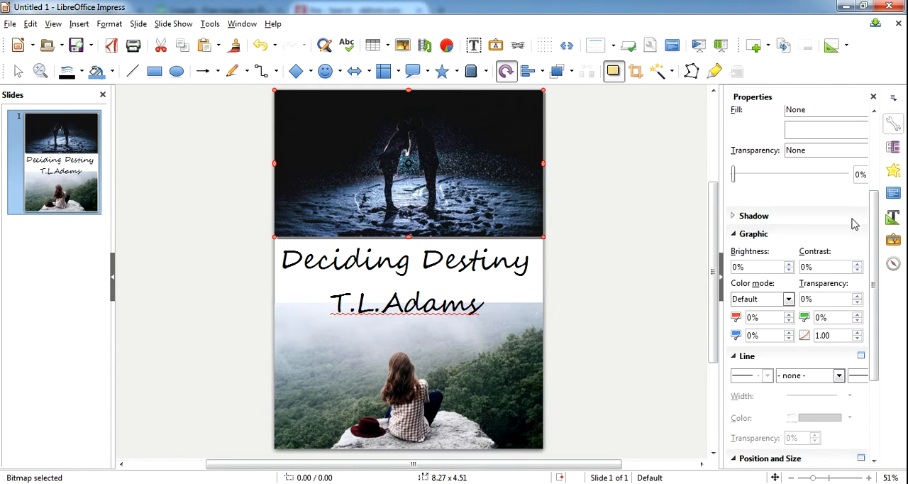
click(751, 215)
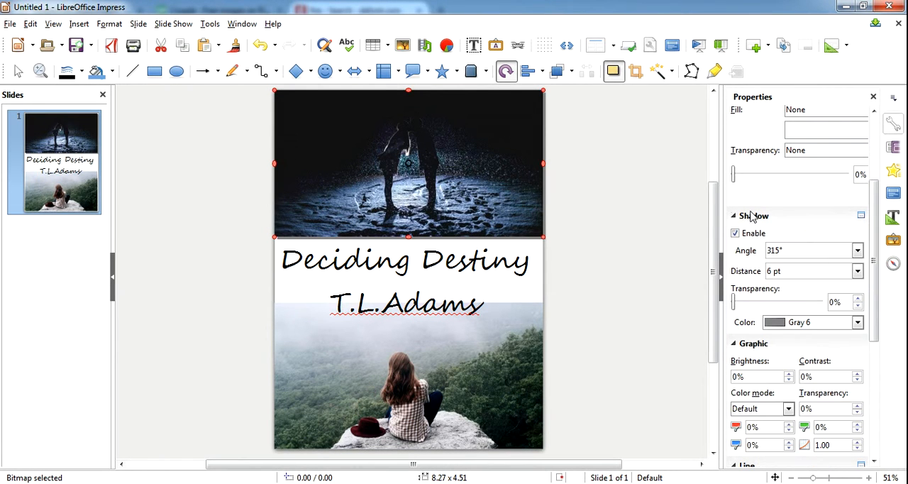
click(858, 271)
click(837, 213)
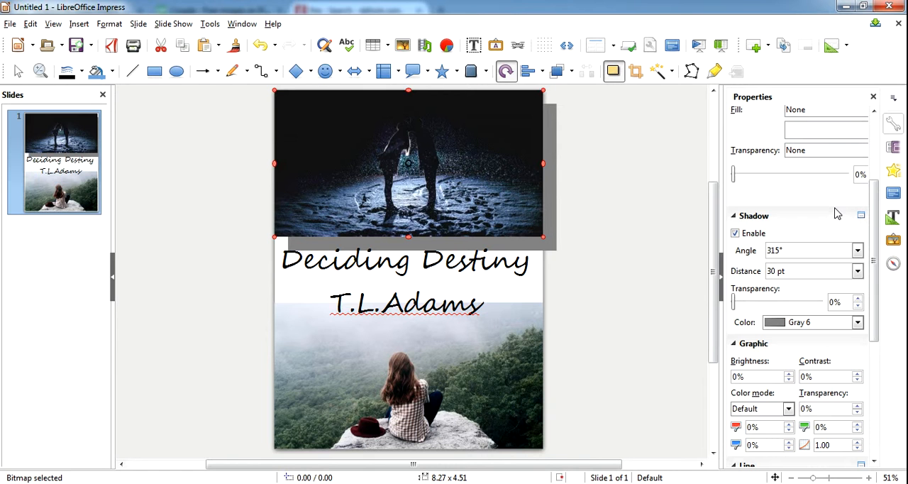
click(109, 25)
mouse_move(80, 25)
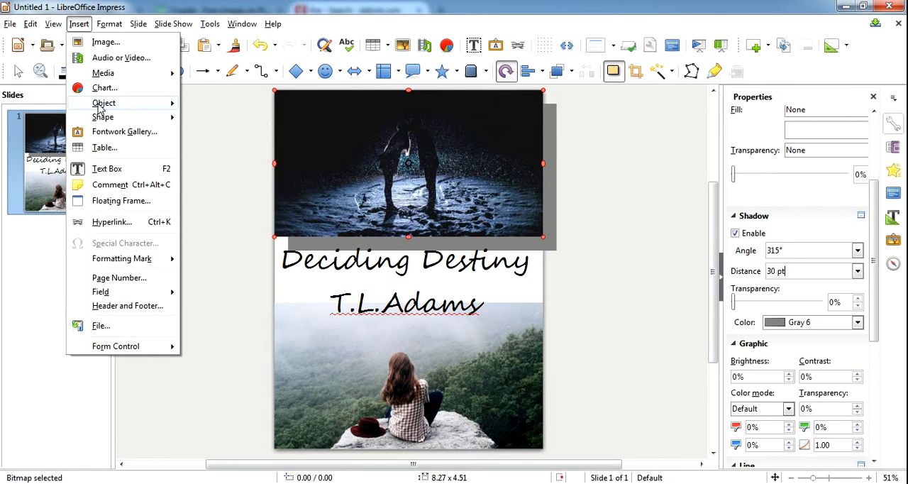
mouse_move(100, 107)
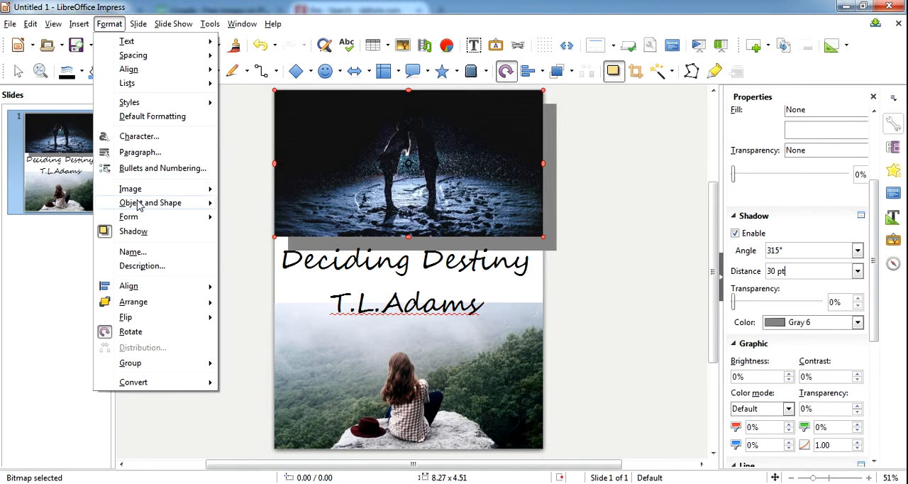
mouse_move(139, 205)
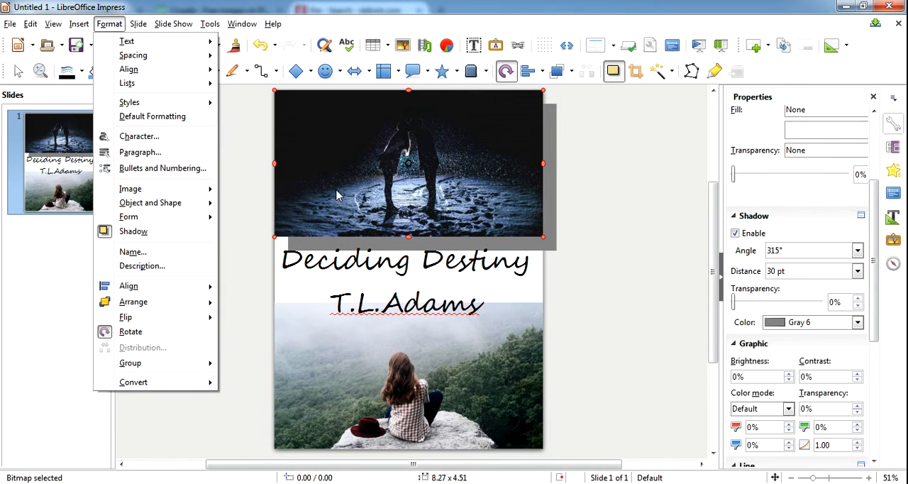
key(Escape)
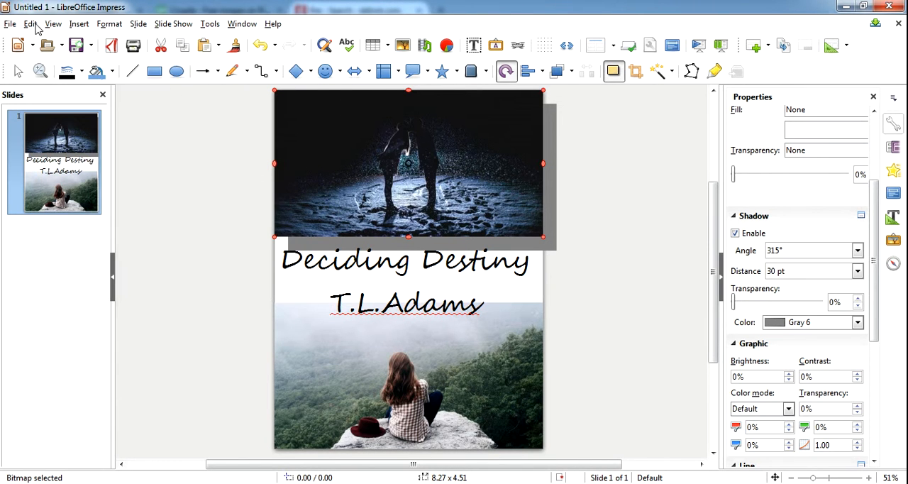
- Undo the shadow changes on the upper photo and deselect it
click(31, 23)
click(33, 42)
click(31, 24)
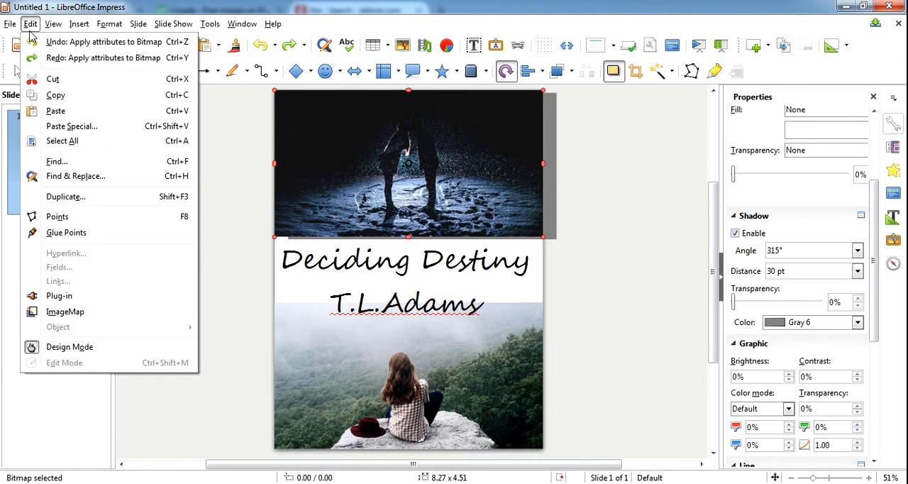
click(34, 42)
click(31, 24)
click(33, 44)
click(681, 339)
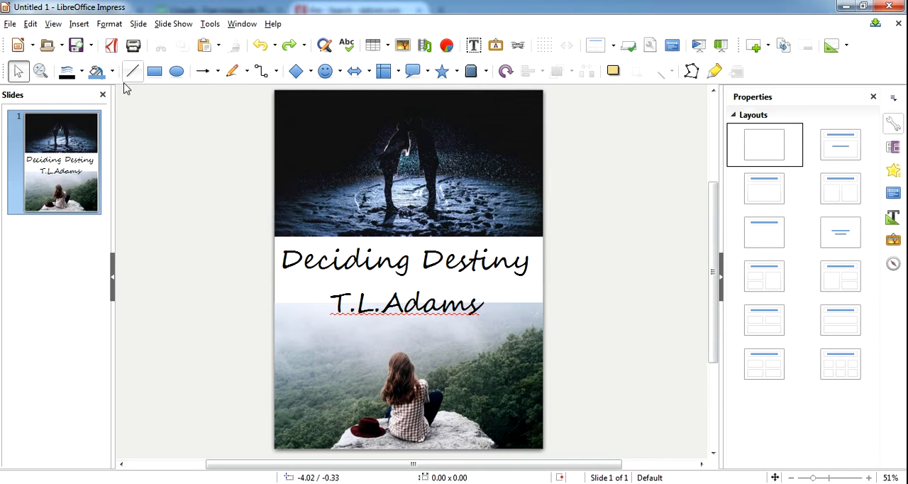
- Examine the file types offered for saving the cover and the other output options, without saving the file
click(10, 25)
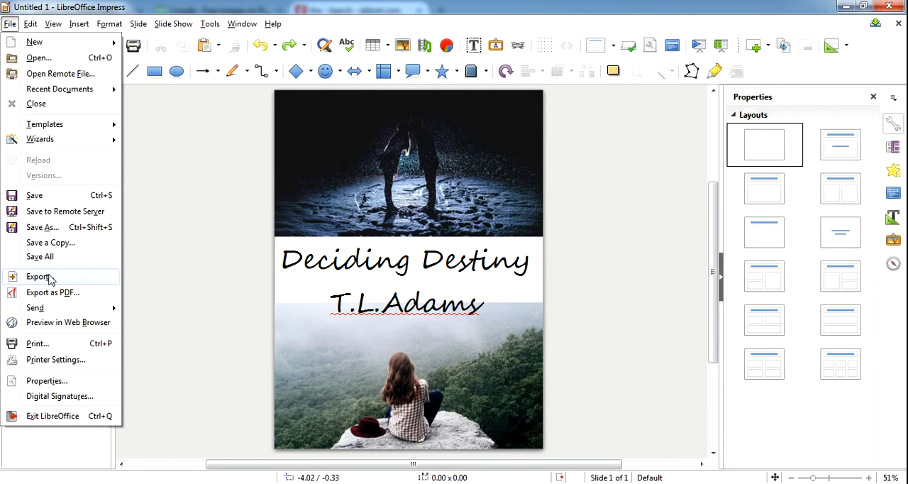
click(51, 228)
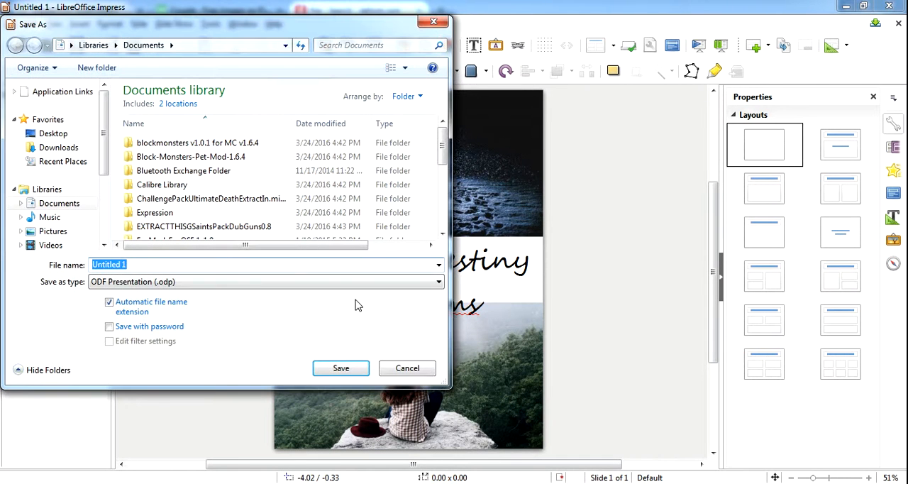
click(438, 282)
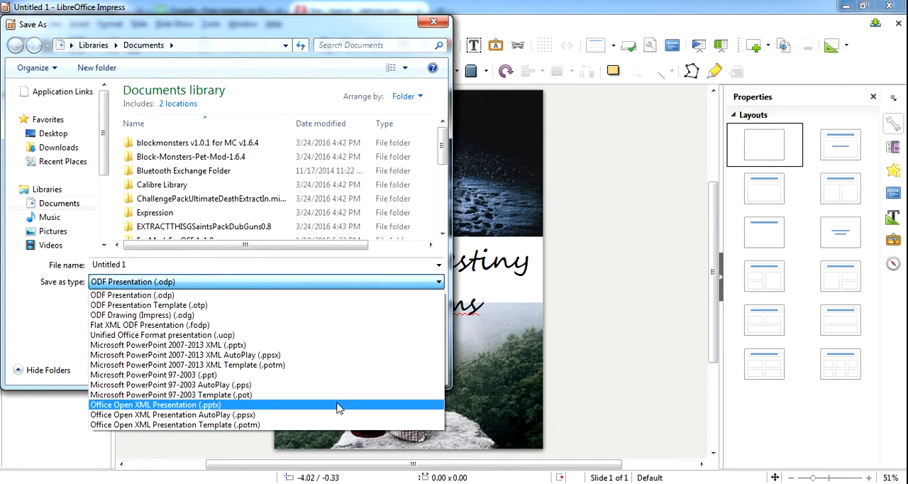
click(614, 327)
click(403, 367)
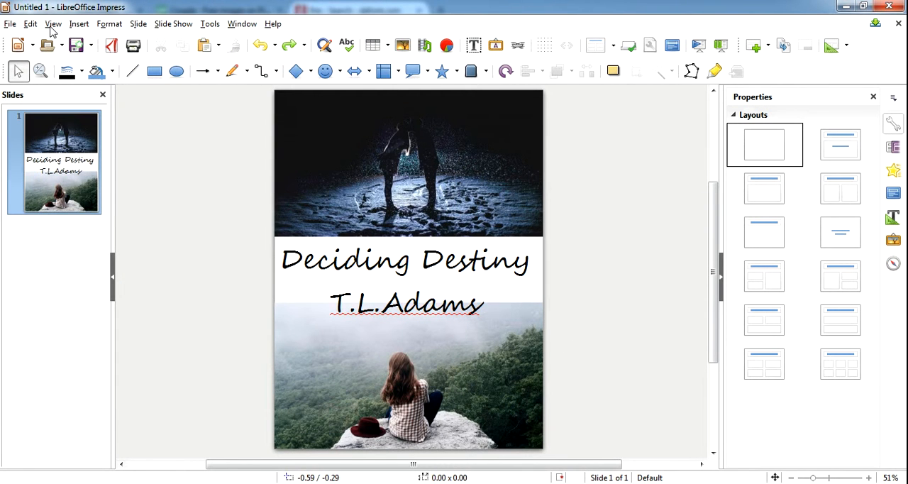
click(9, 25)
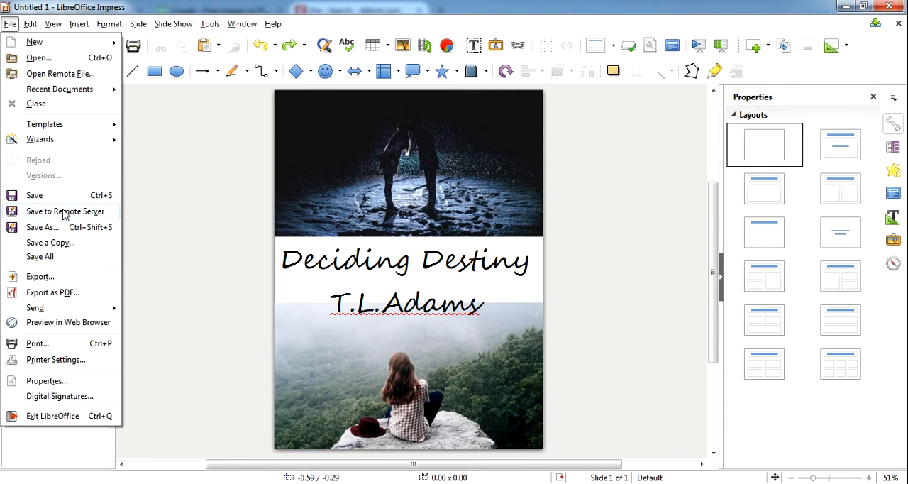
mouse_move(67, 311)
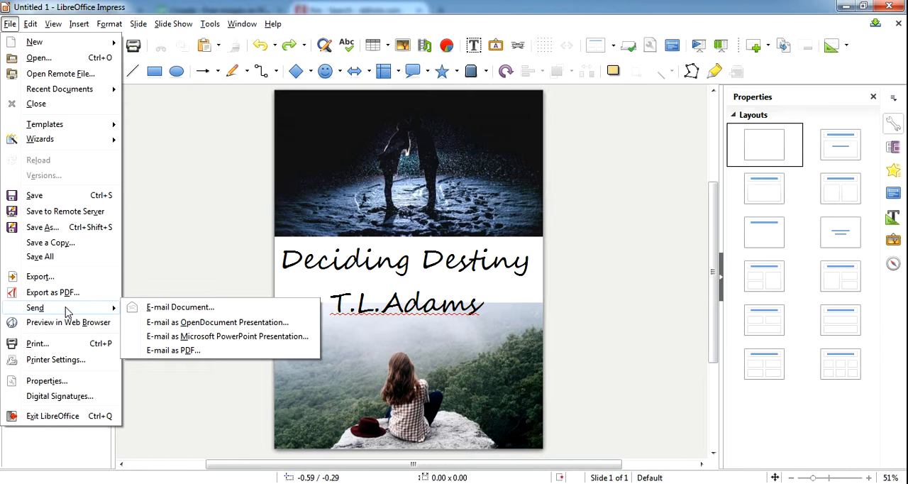
click(157, 216)
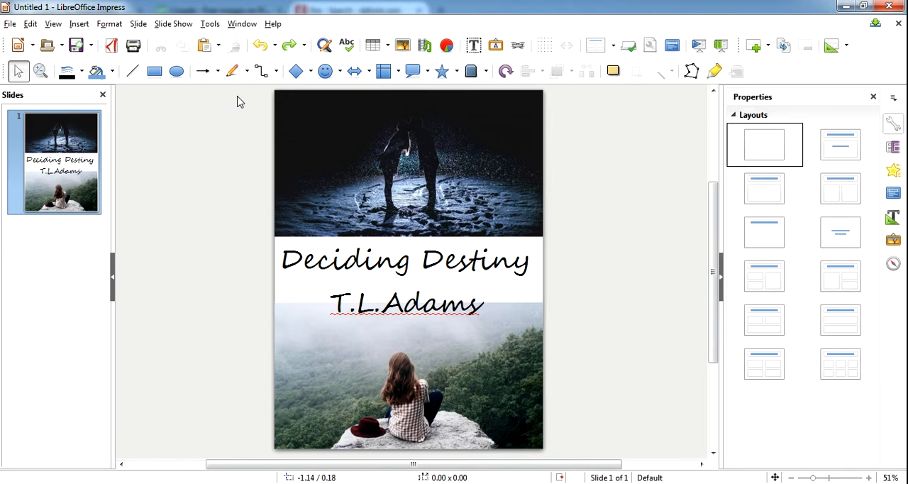
- Select both photos and the title text box on the slide, and switch to paint.net
mouse_move(269, 89)
mouse_down()
mouse_move(391, 172)
mouse_move(550, 461)
mouse_up()
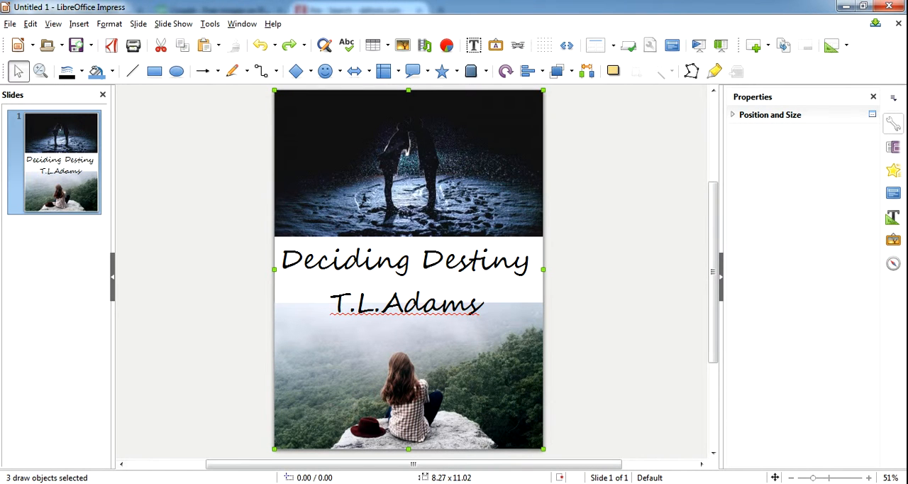
click(18, 483)
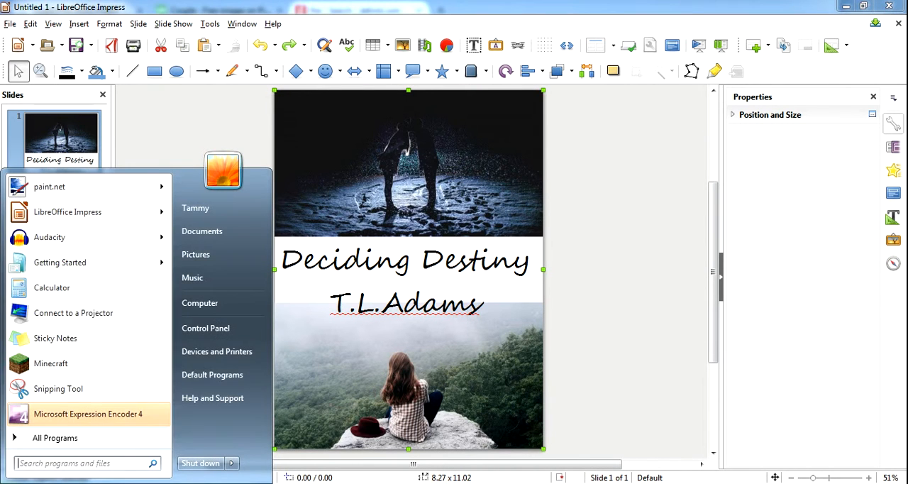
click(78, 191)
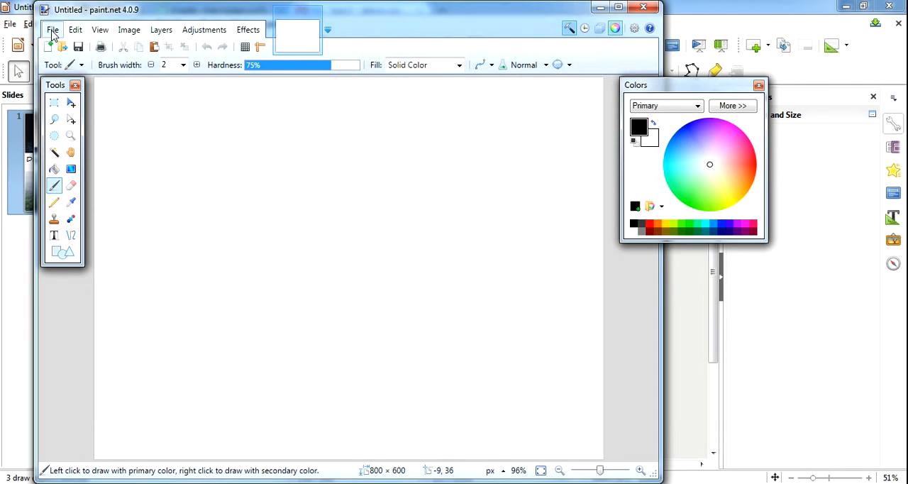
- Set up a new image at 300 pixels/inch with a print size of 5 inches wide by 7 inches high
click(52, 29)
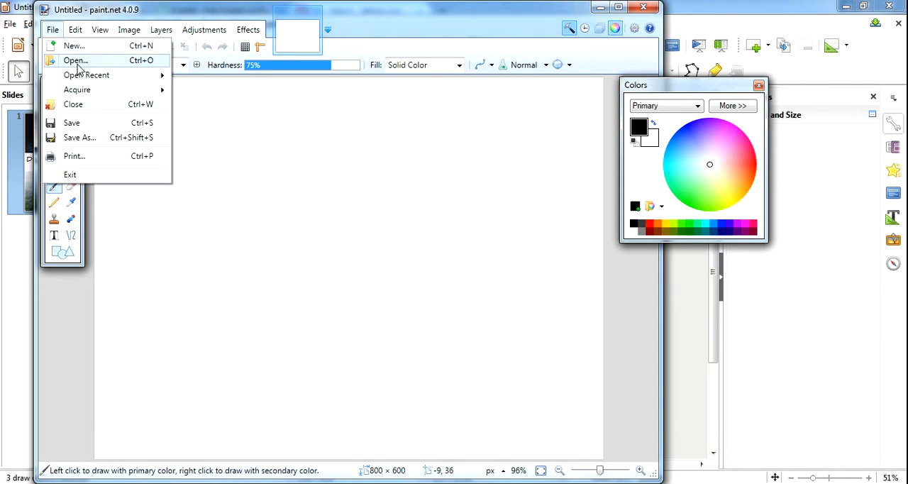
click(71, 45)
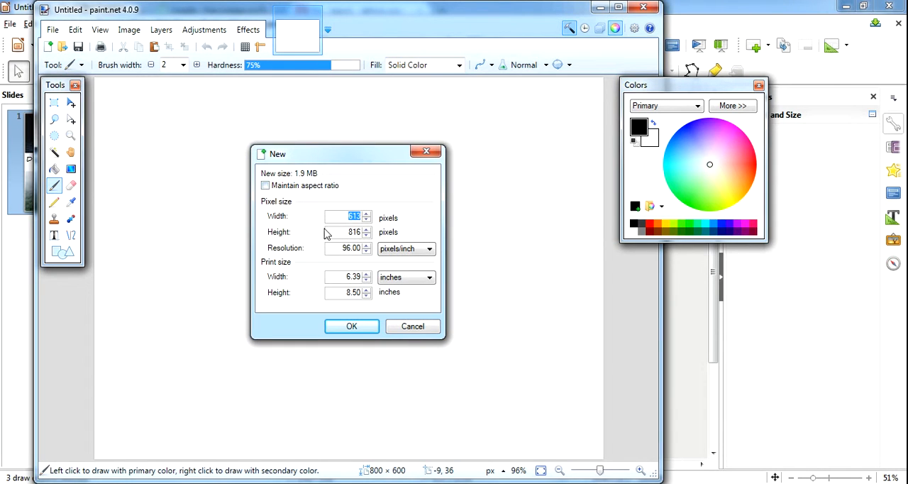
drag(341, 248, 403, 260)
text(300)
double_click(348, 276)
text(5)
double_click(345, 293)
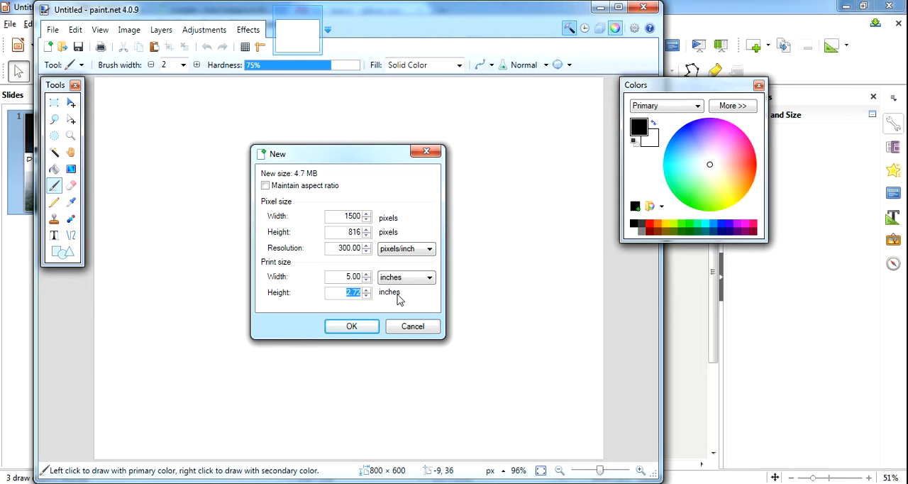
text(7)
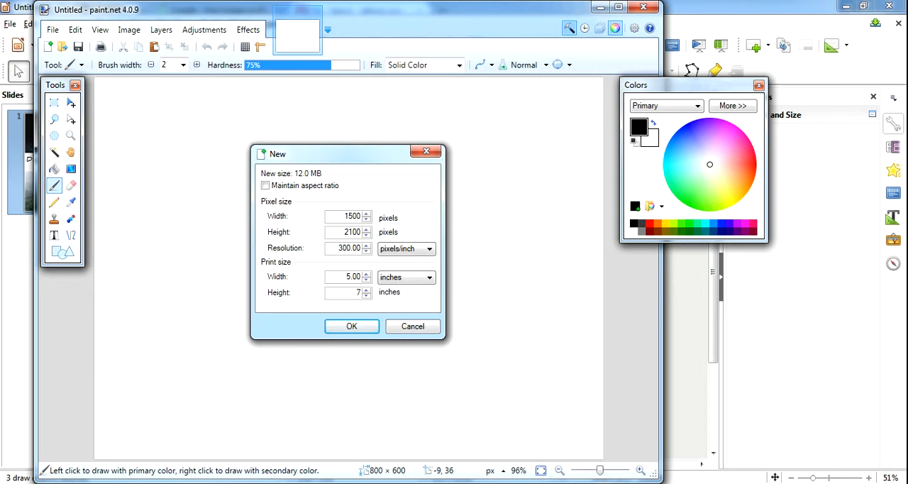
- Set the new image's print size to 5.25 inches wide and 8 inches high and create it
key(BackSpace)
text(8)
key(BackSpace)
key(BackSpace)
text(25)
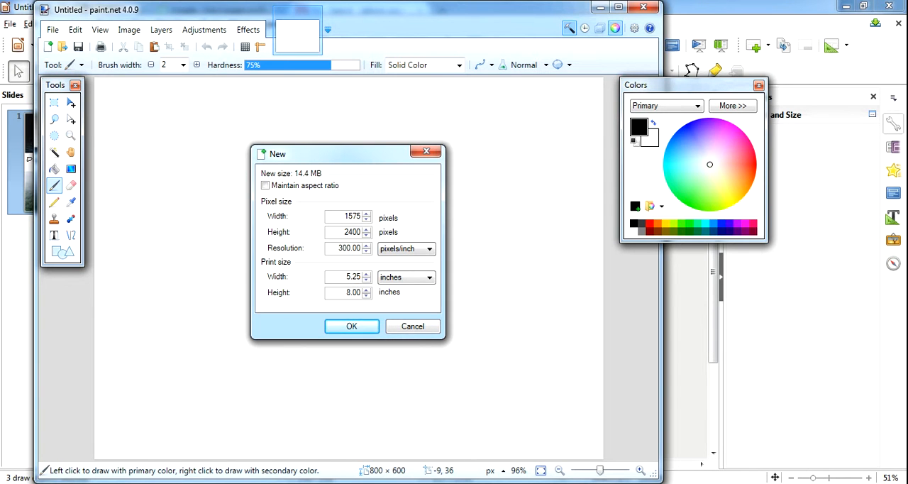
click(351, 325)
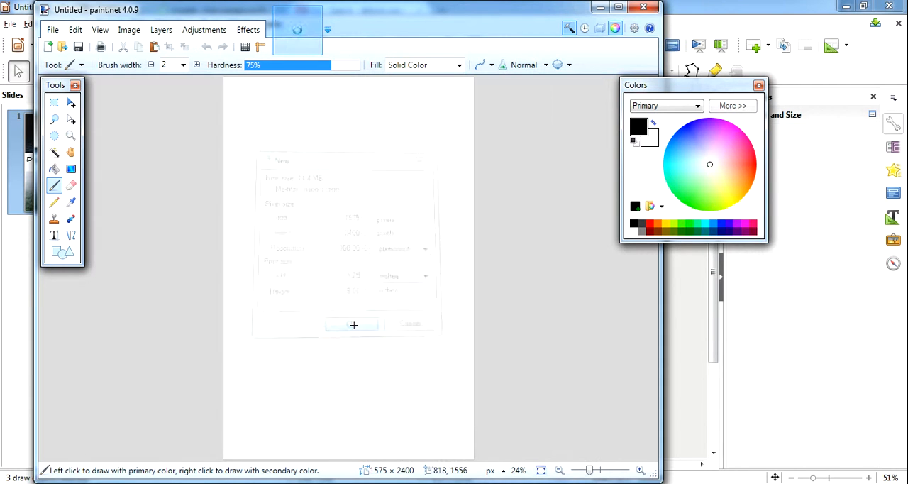
- Paste the copied cover onto the blank canvas and stretch it to fill the page, about 1573 × 2406 pixels
click(75, 30)
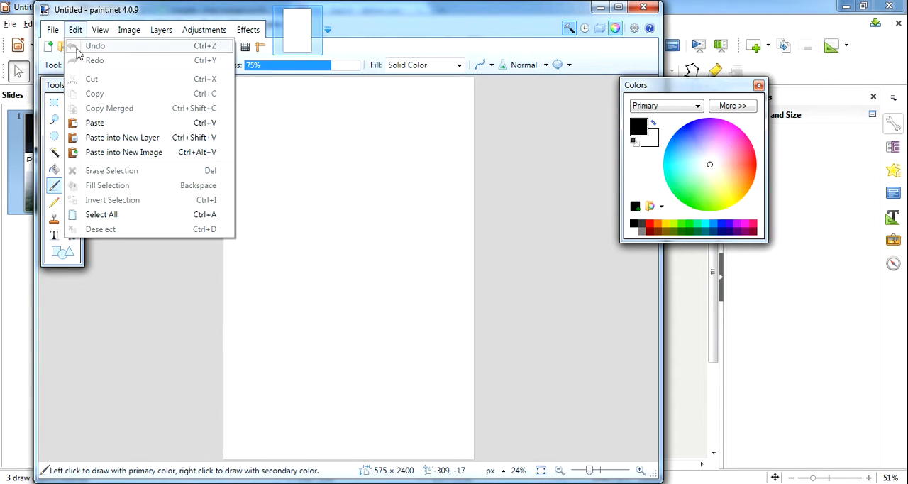
click(105, 126)
drag(321, 205, 475, 464)
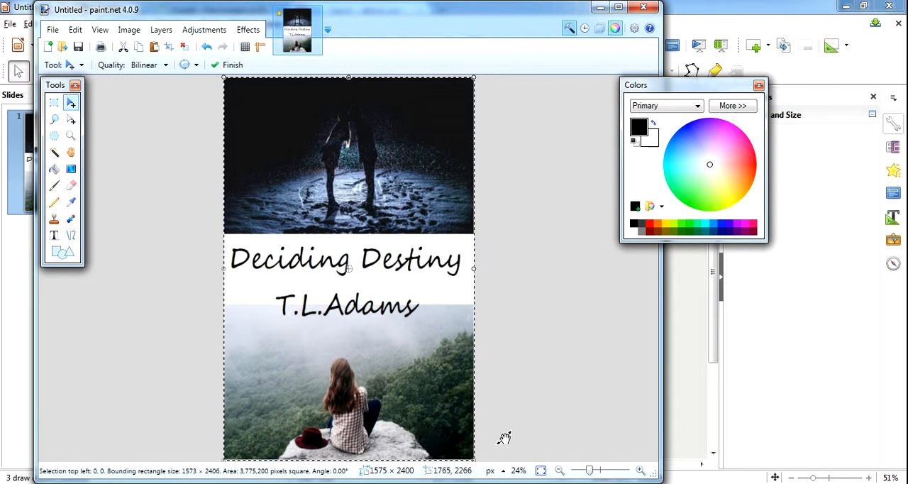
- Save the cover in the Pictures library as a JPEG named Untitled, with the quality at 95
click(53, 31)
click(79, 138)
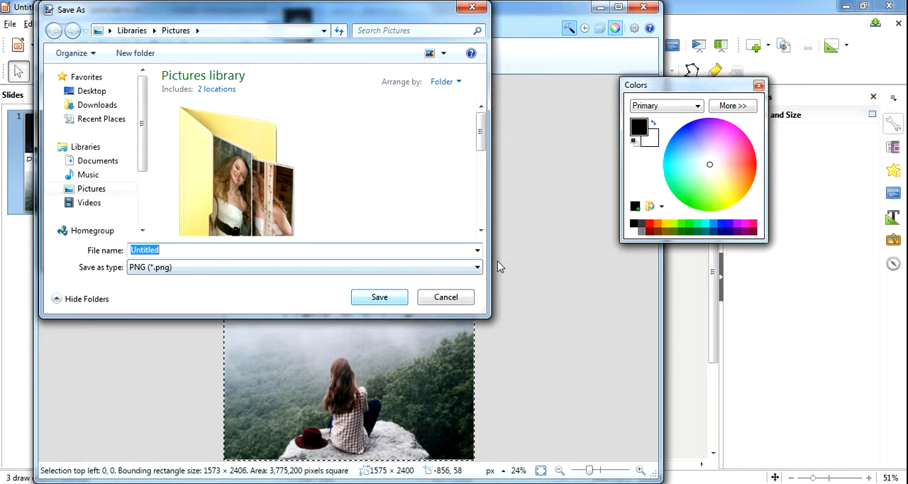
click(478, 268)
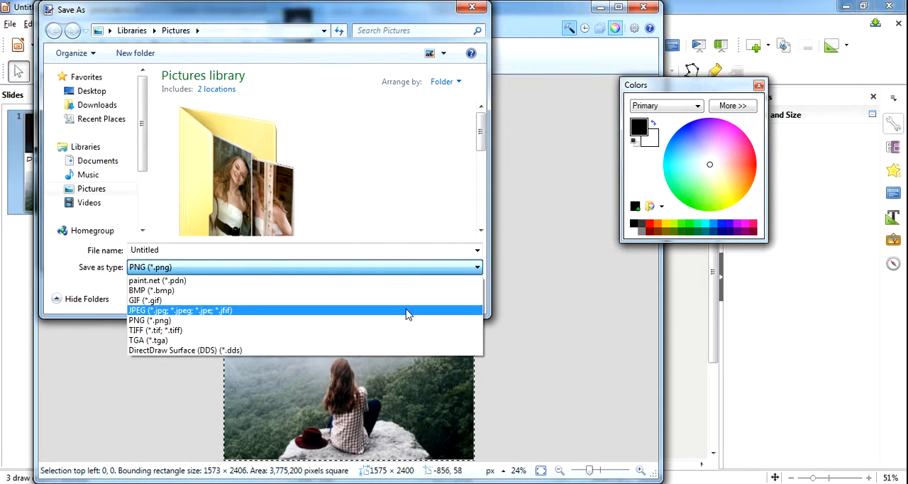
click(409, 311)
click(389, 301)
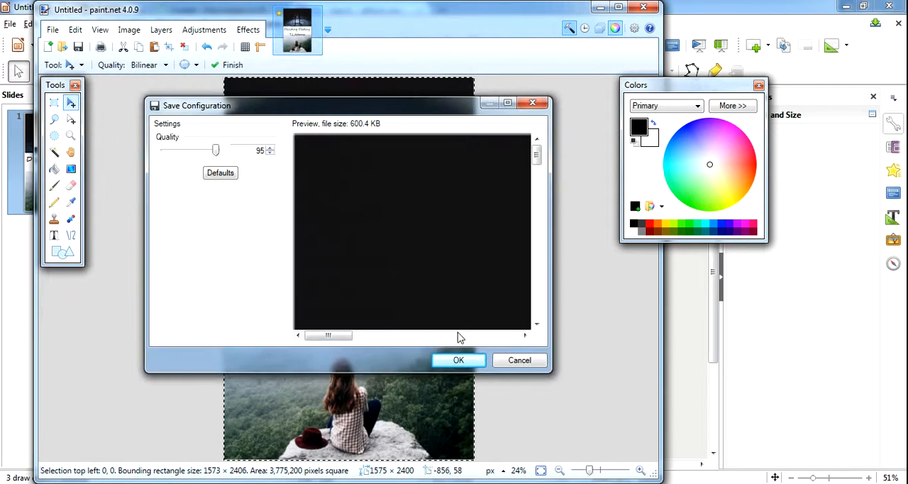
click(458, 360)
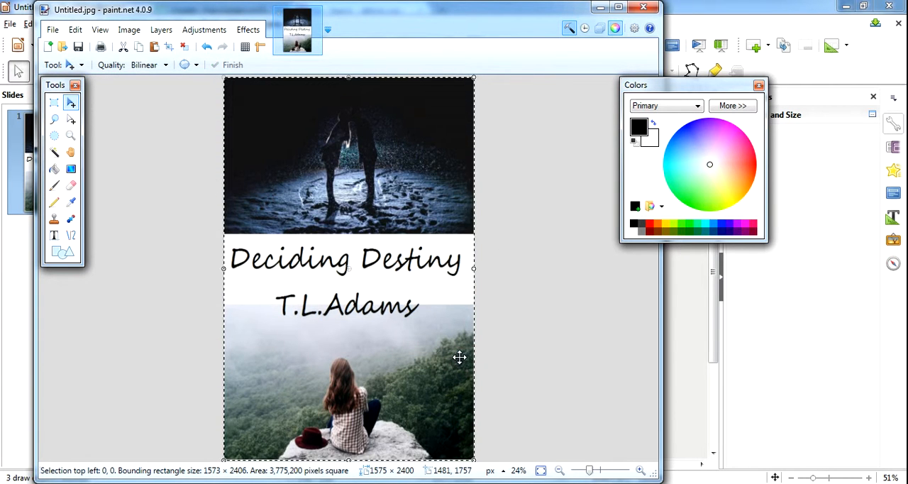
- Open the file commands for the saved cover image
click(53, 30)
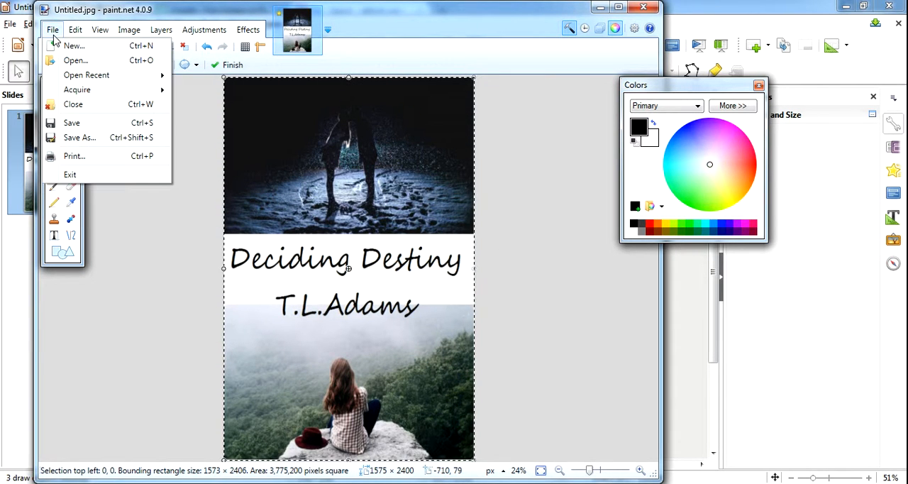